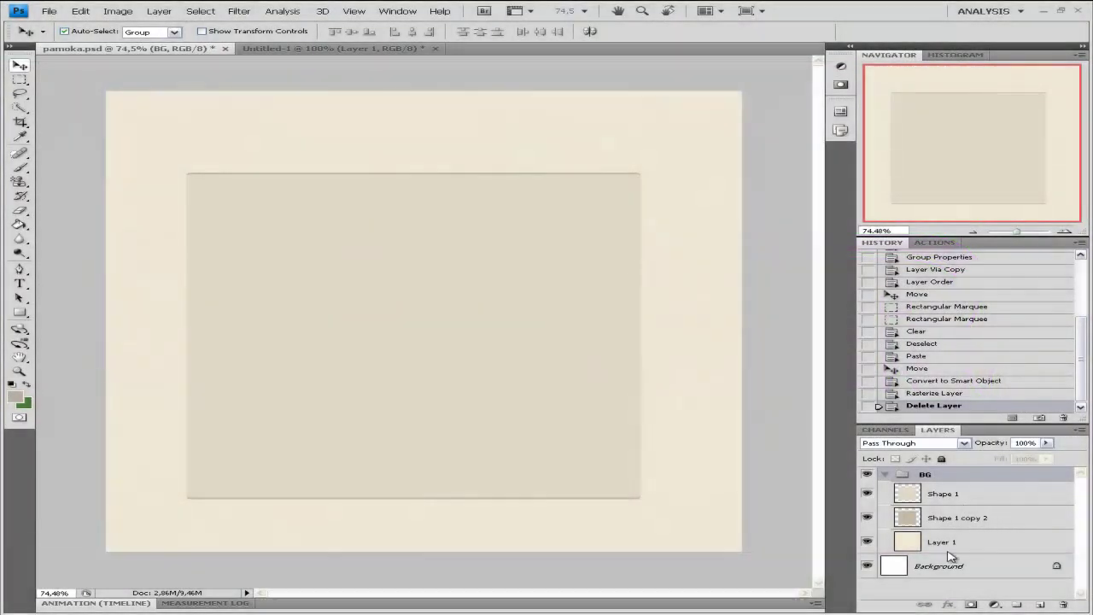
- Create a new layer group above BG and name it HEADERIS
click(1019, 605)
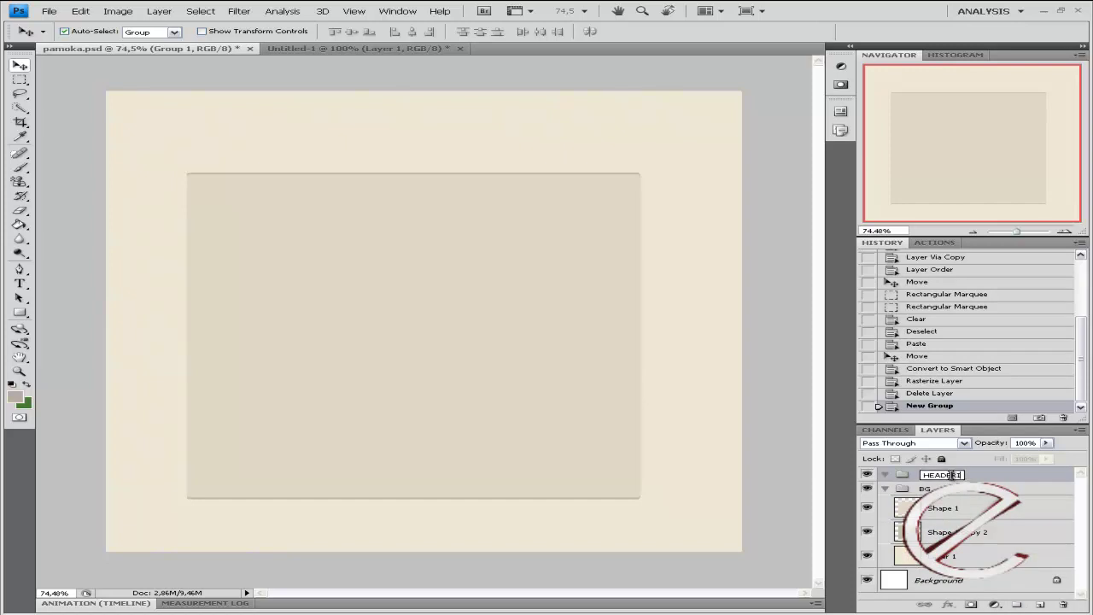
key(Return)
- Duplicate Shape 1 copy 2 into the HEADERIS group and move the copy up to the page top
click(980, 538)
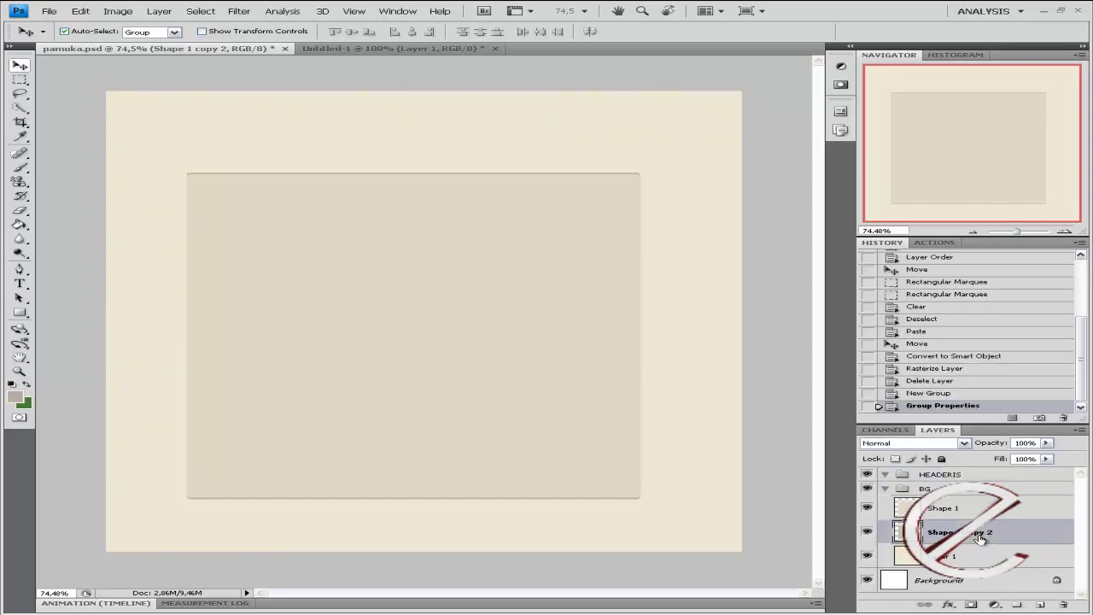
key(ctrl+j)
drag(937, 502, 940, 475)
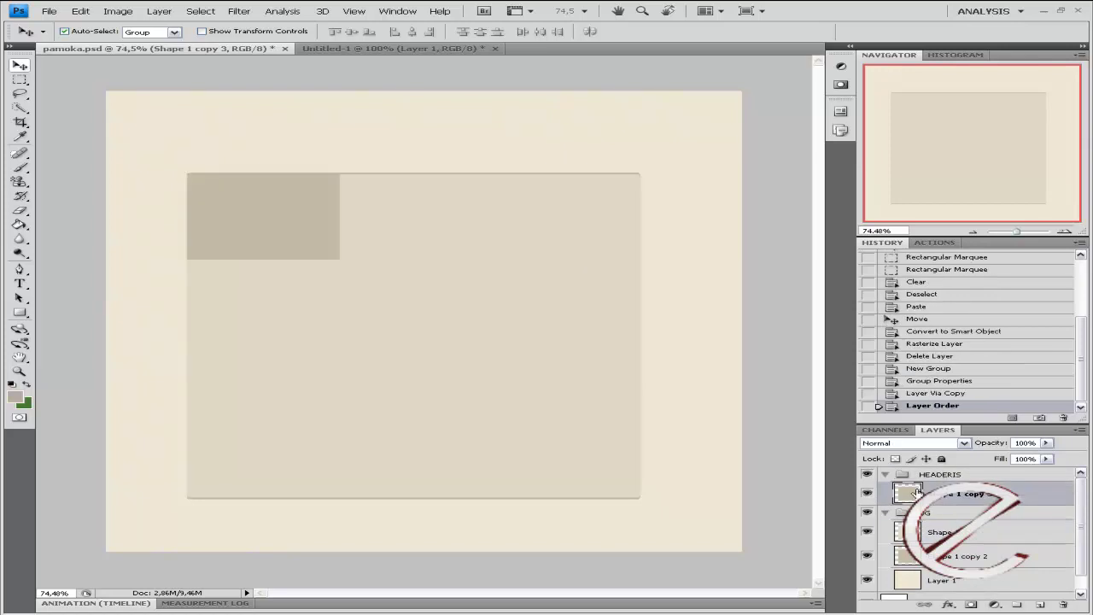
mouse_move(249, 262)
mouse_down()
mouse_move(246, 159)
mouse_move(256, 170)
mouse_up()
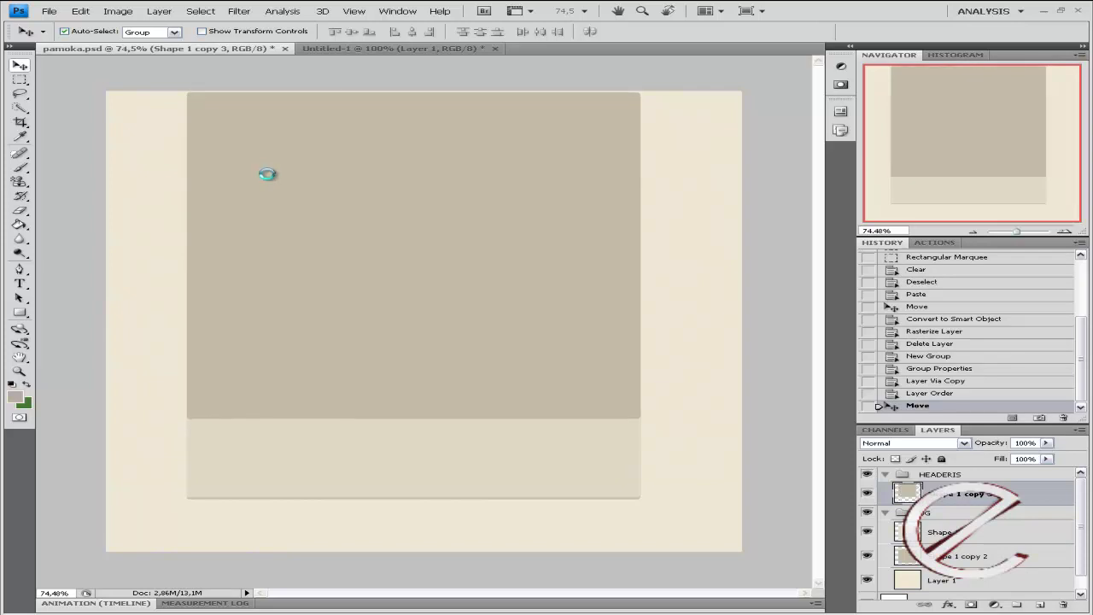
- Marquee-select the copy's lower part, everything below its top header strip
click(19, 80)
mouse_move(690, 428)
mouse_down()
mouse_move(97, 348)
mouse_move(167, 372)
mouse_up()
mouse_move(732, 479)
mouse_down()
mouse_move(171, 203)
mouse_move(105, 108)
mouse_move(120, 132)
mouse_up()
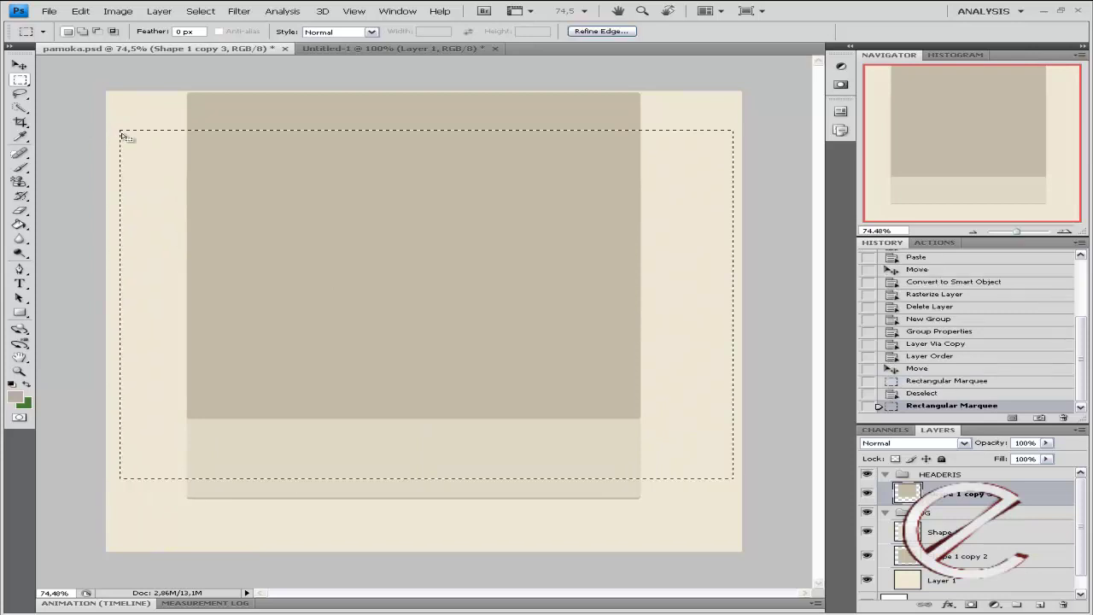
- Delete the selected lower part, deselect, and paste a second strip positioned just under the header
key(Delete)
key(ctrl+d)
key(v)
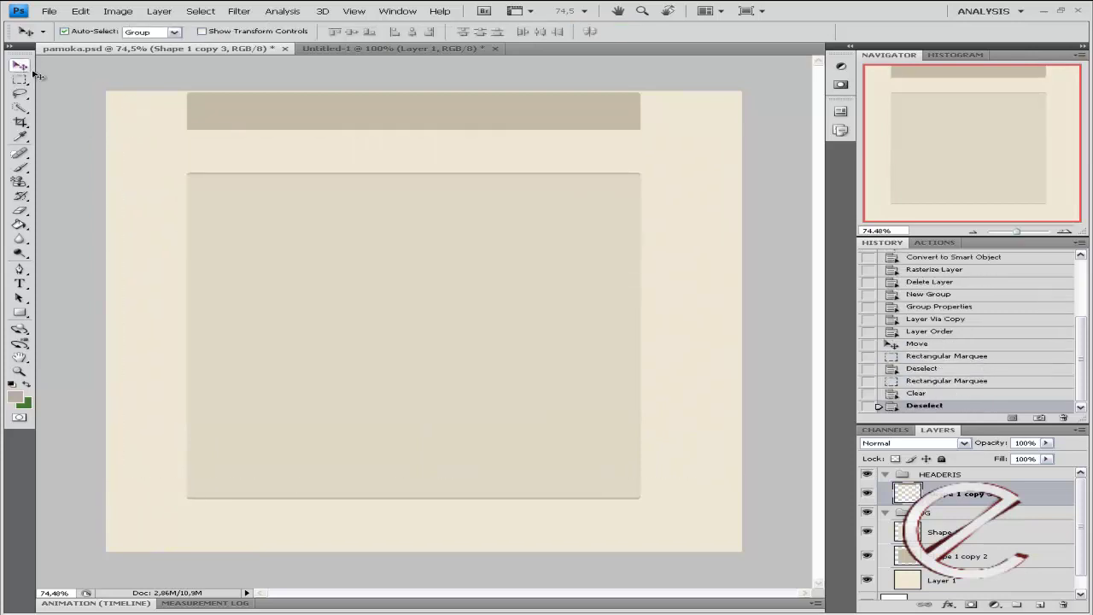
key(ctrl+v)
mouse_move(266, 240)
mouse_down()
mouse_move(273, 154)
mouse_move(244, 149)
mouse_move(259, 151)
mouse_up()
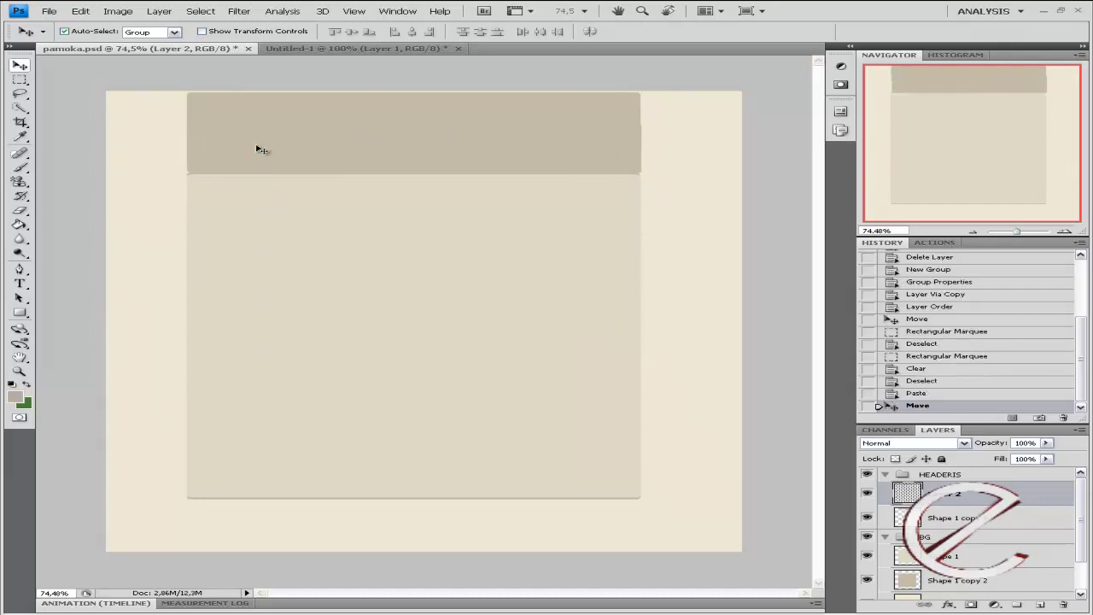
key(Up)
key(Up)
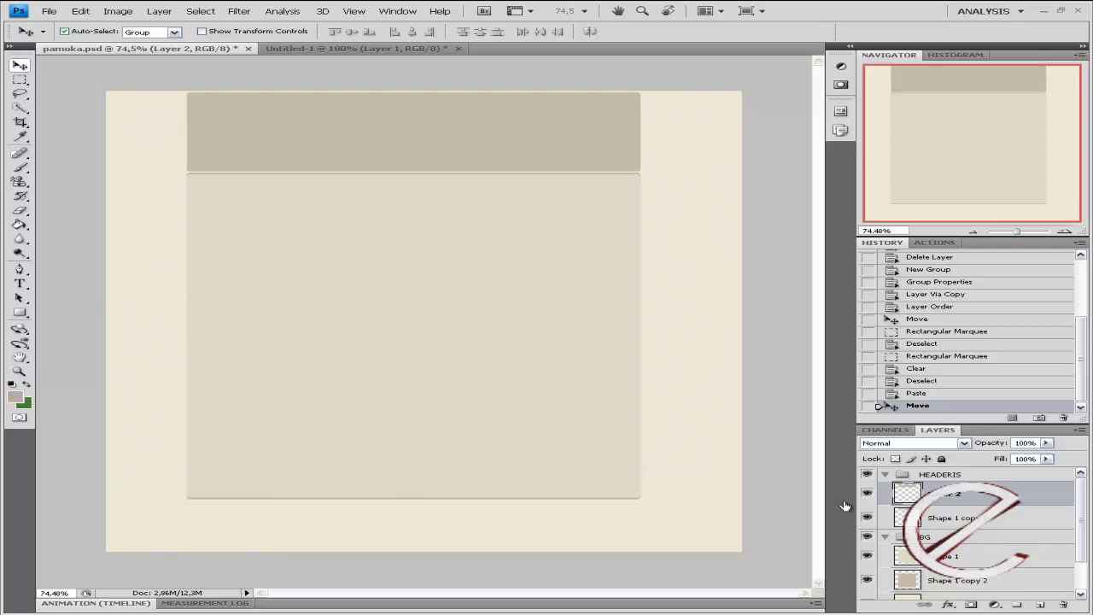
- Combine the pasted strip and Shape 1 copy into a smart object, then rasterize it
shift+click(963, 516)
right_click(951, 503)
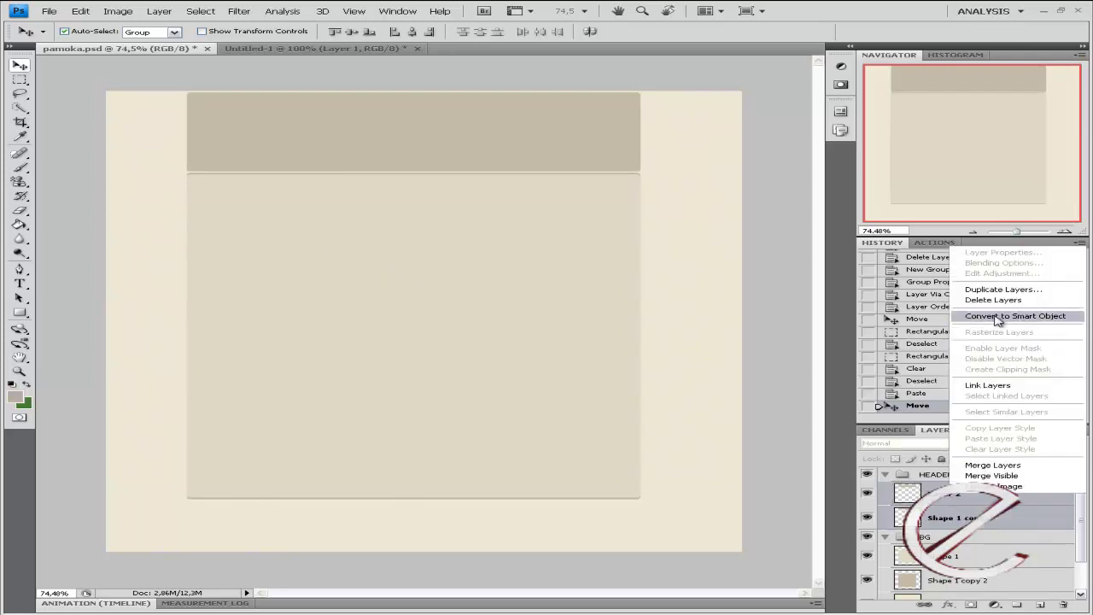
click(1016, 315)
right_click(971, 491)
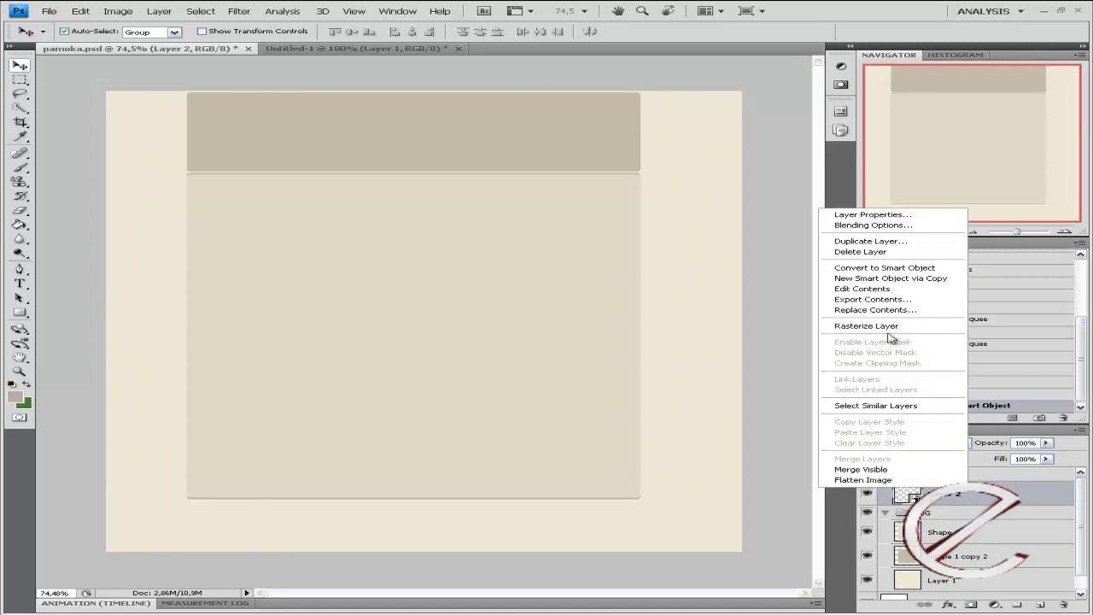
click(888, 327)
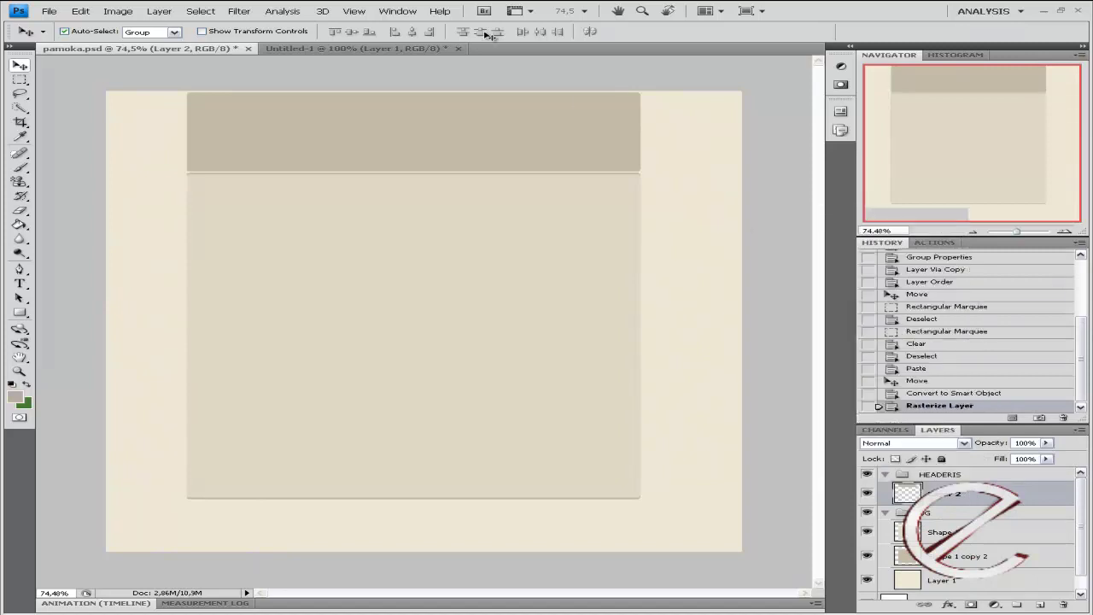
- Copy the whole Spider-Man image from Untitled-1 and paste it into pamoka.psd
click(360, 50)
key(ctrl+a)
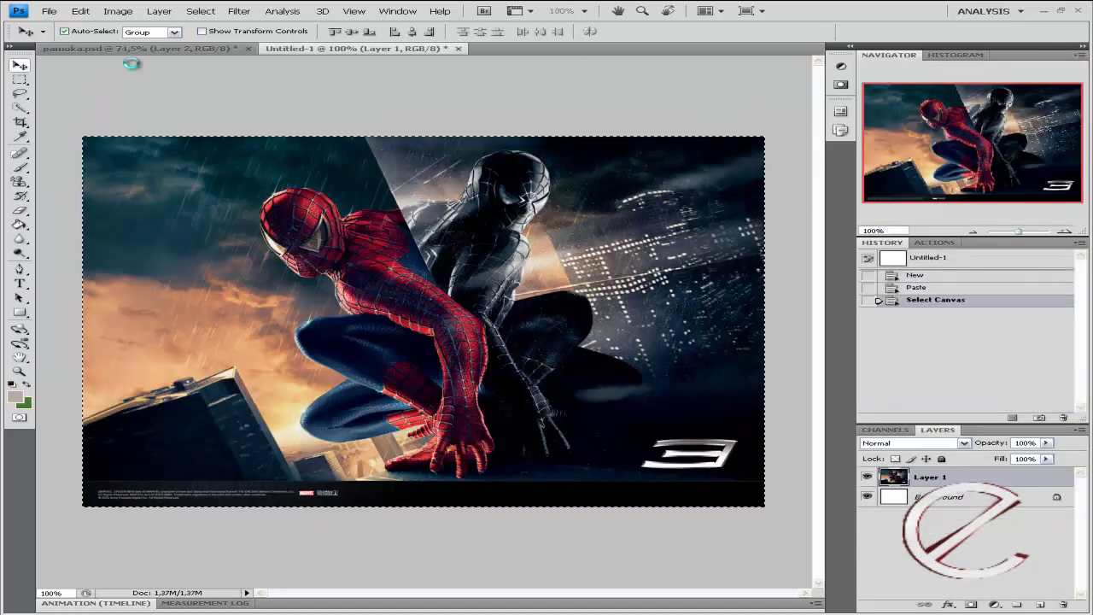
key(ctrl+c)
key(ctrl+Tab)
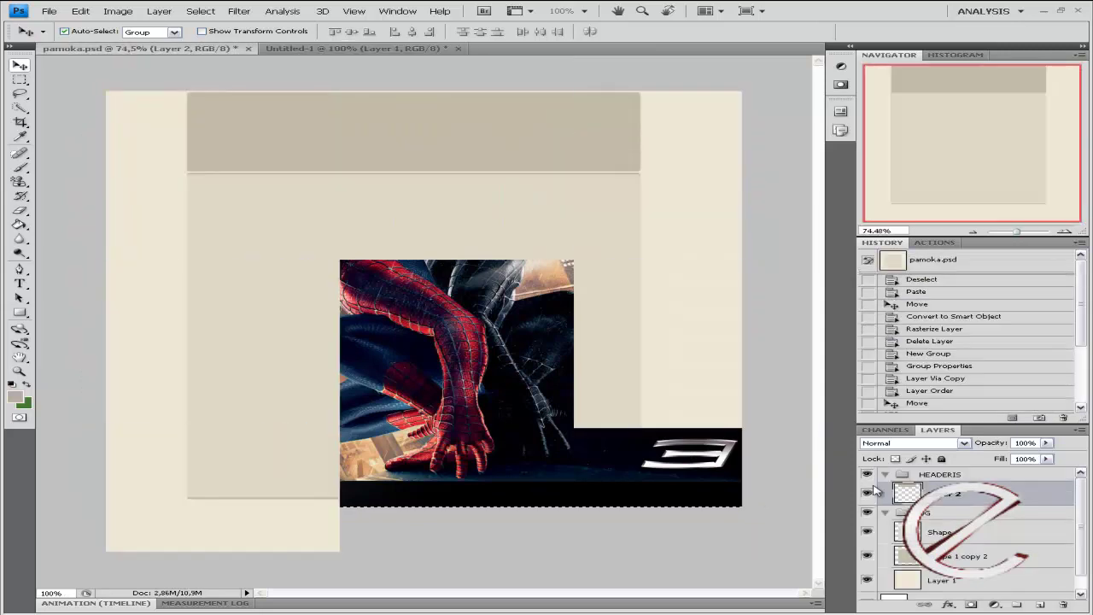
key(ctrl+v)
- Trial-resize the Spider-Man image, discard the transform, hide Layer 3 and select Layer 2
click(20, 79)
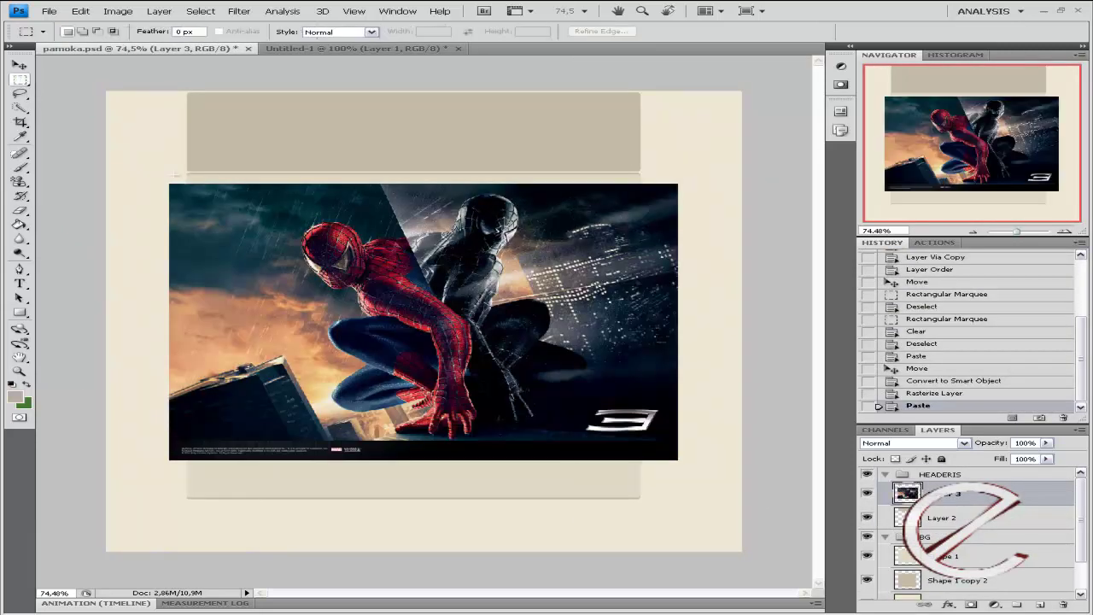
right_click(450, 314)
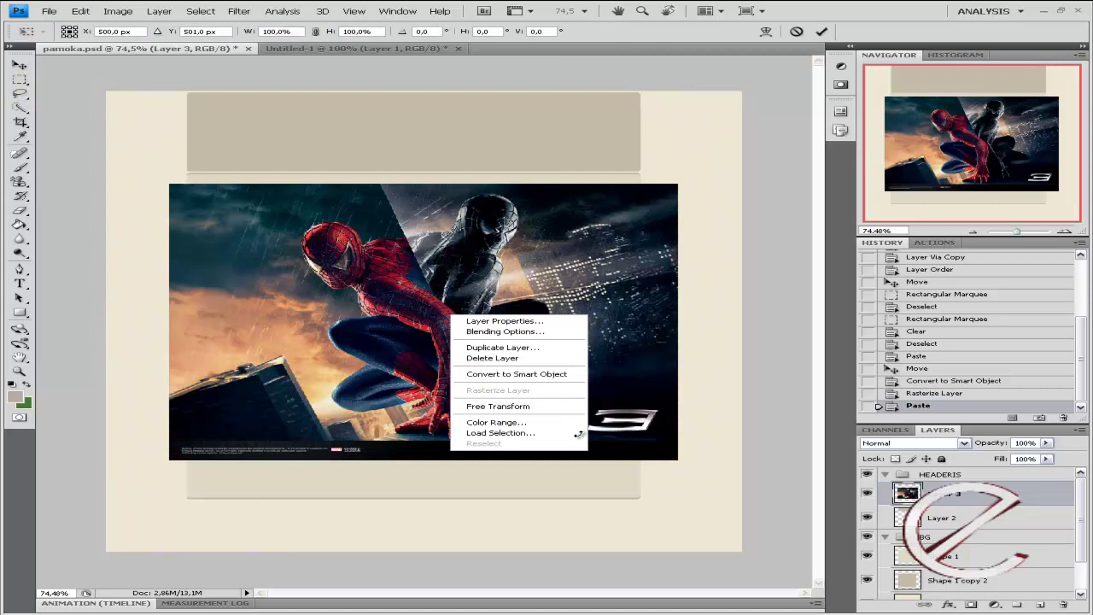
click(501, 402)
drag(678, 459, 620, 400)
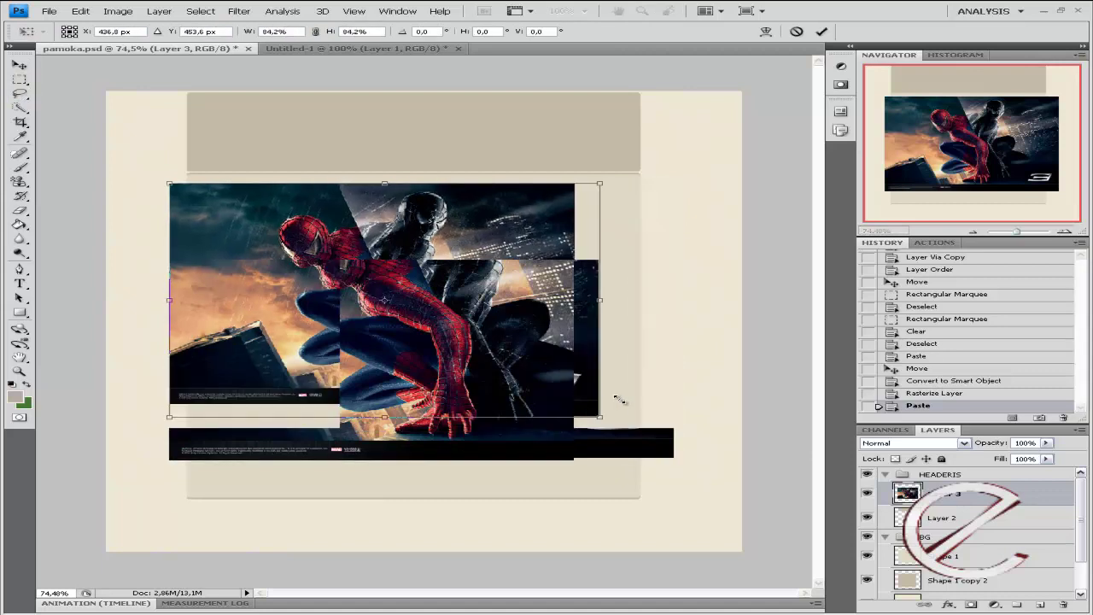
drag(380, 352, 397, 300)
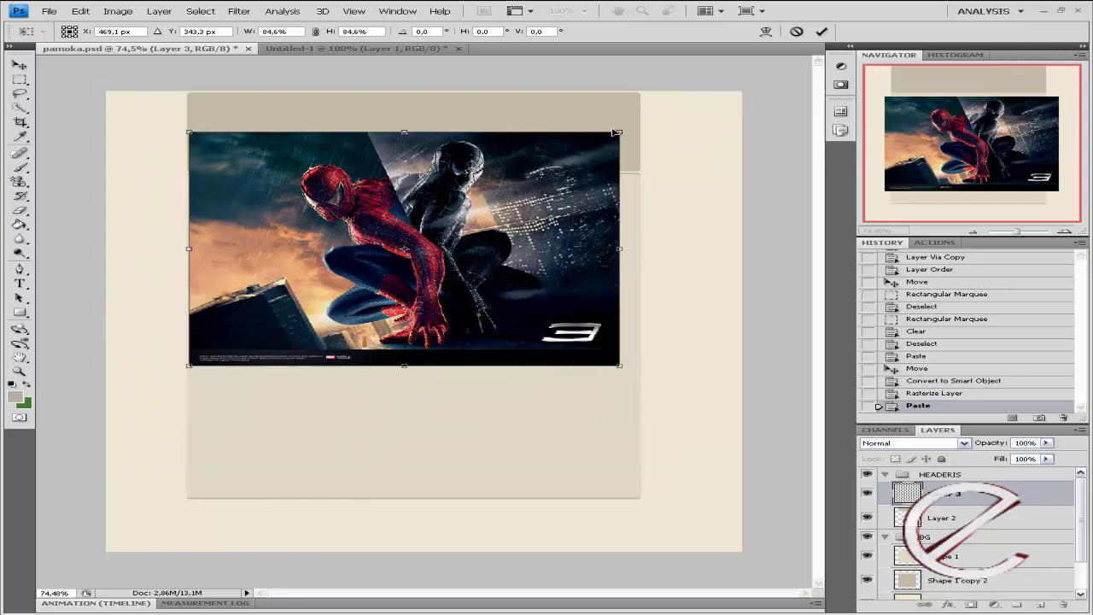
drag(622, 130, 638, 123)
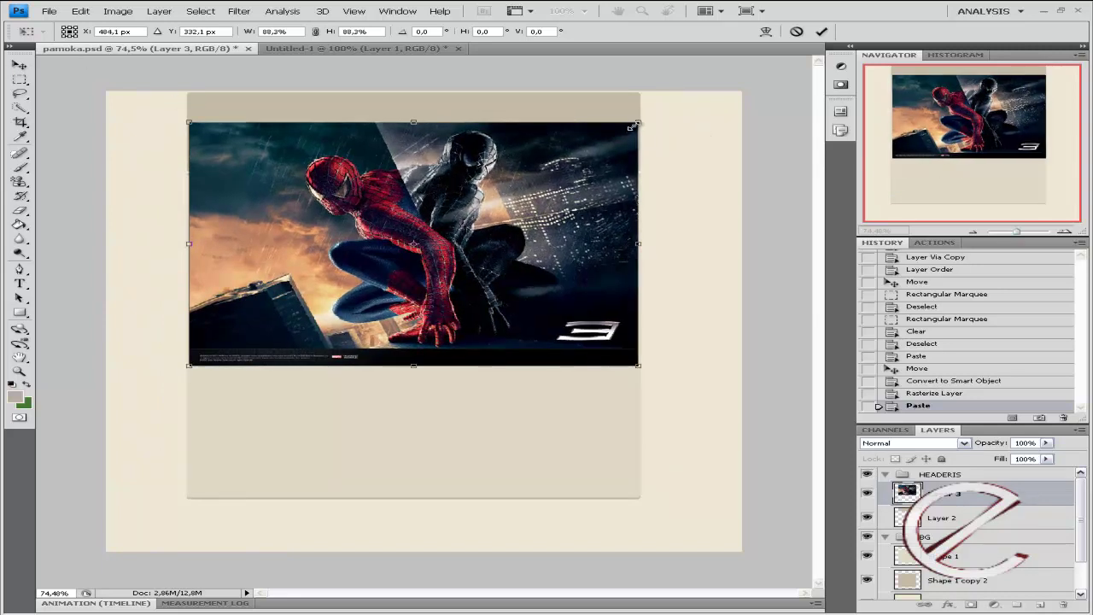
click(23, 67)
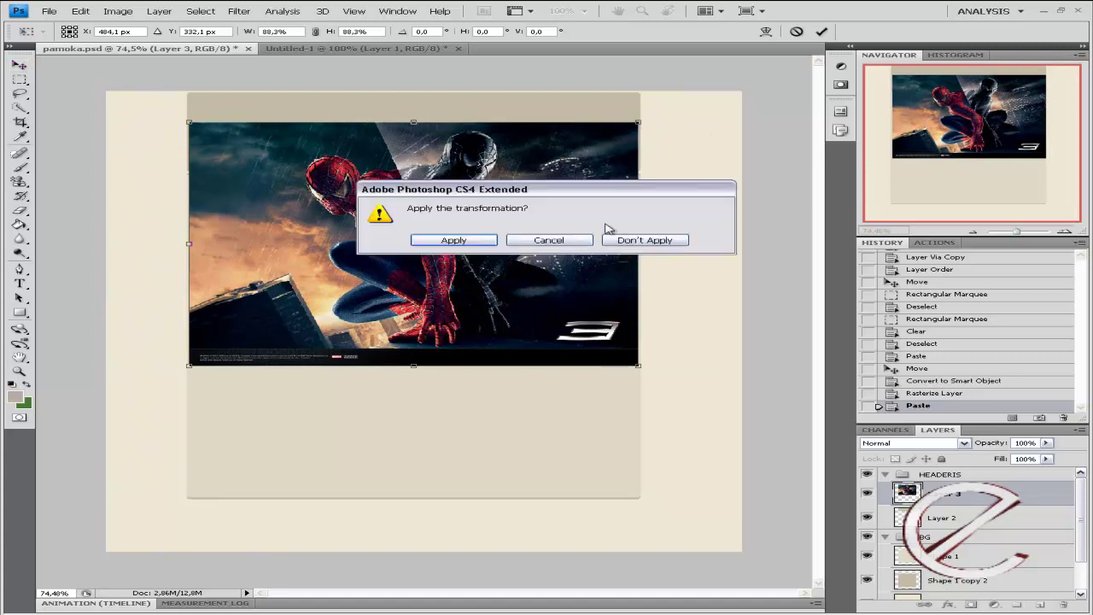
click(607, 245)
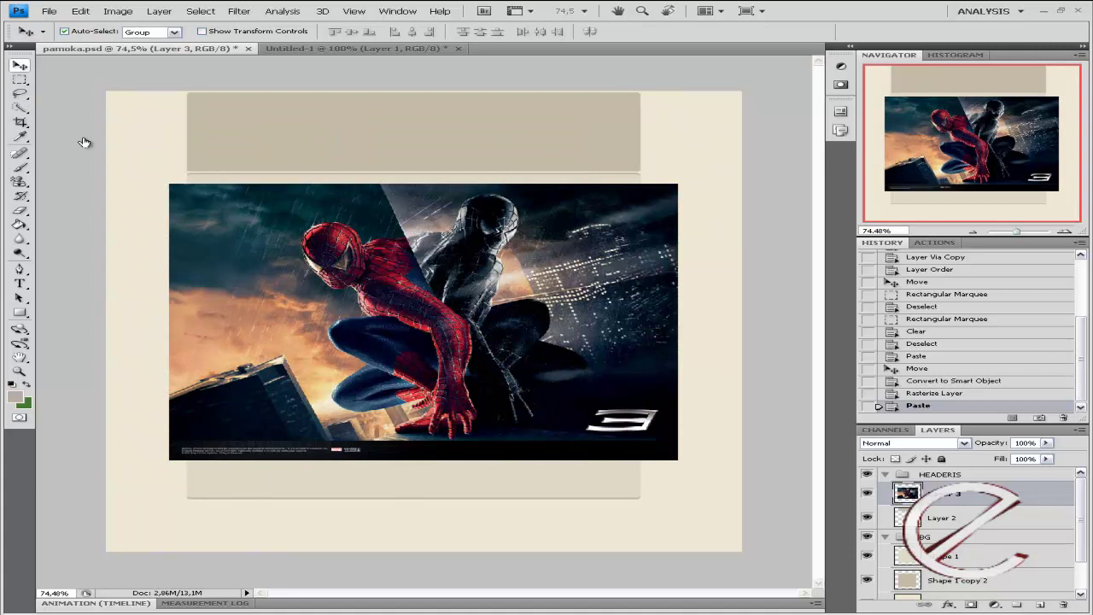
click(867, 494)
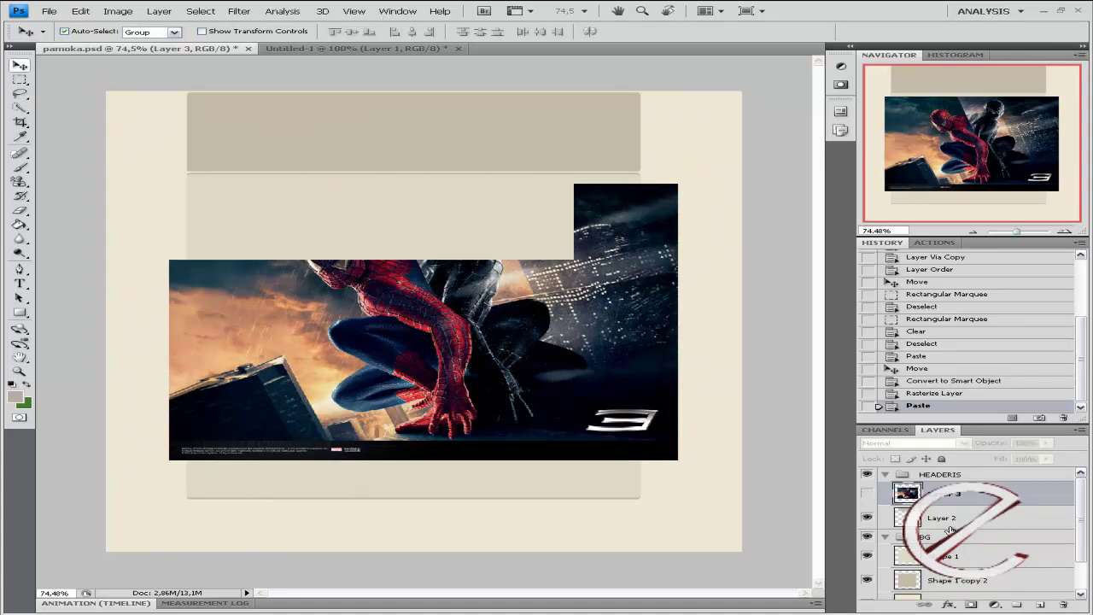
click(957, 519)
- Duplicate Layer 2 and give the copy a white (ffffff) Color Overlay
key(ctrl+j)
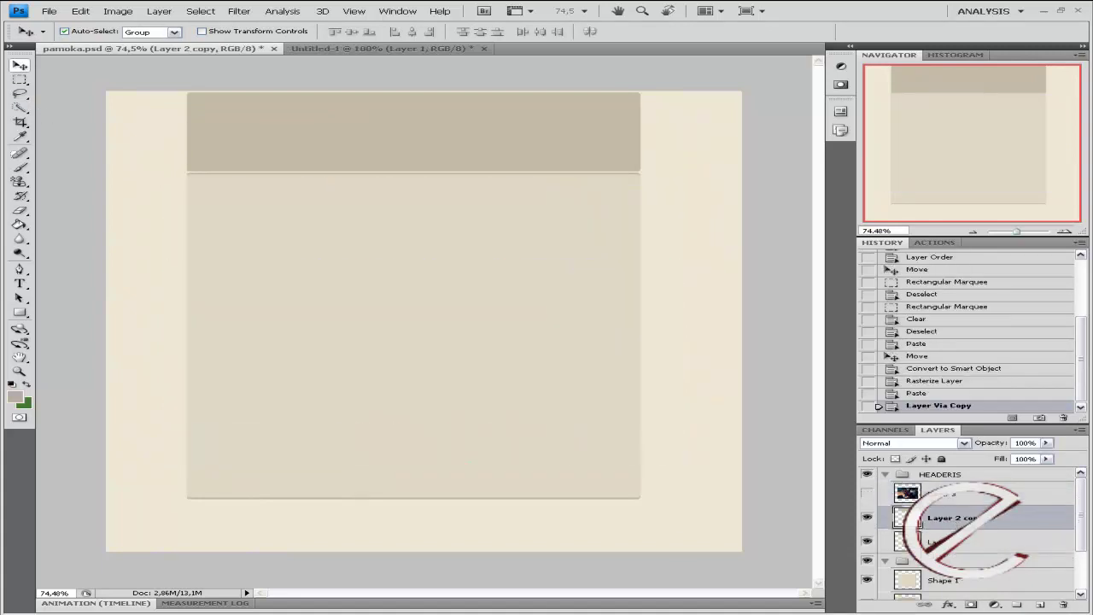
click(952, 604)
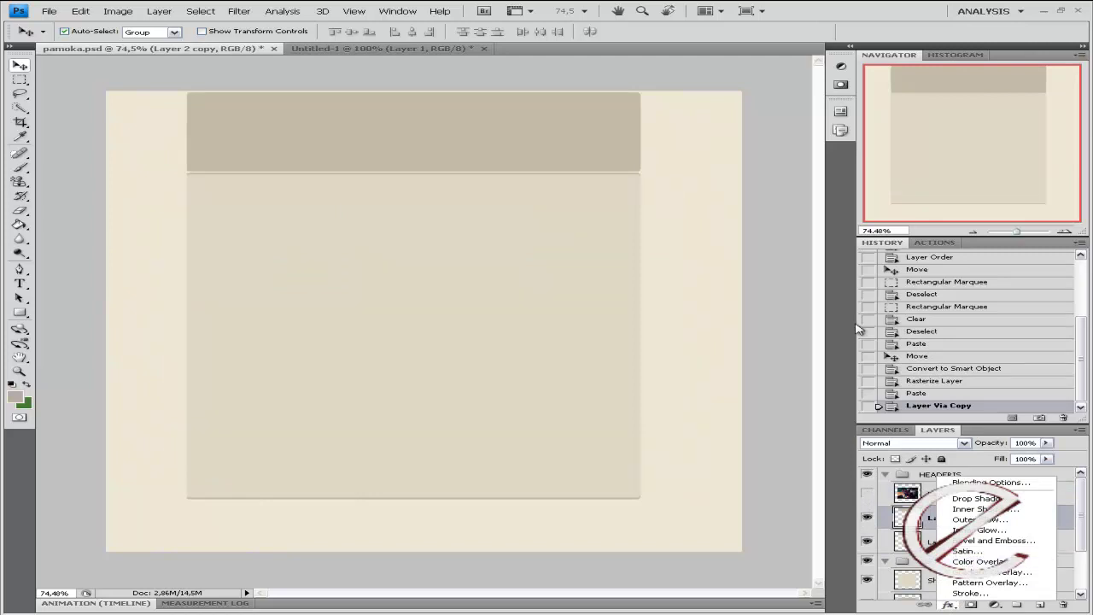
click(981, 561)
click(972, 369)
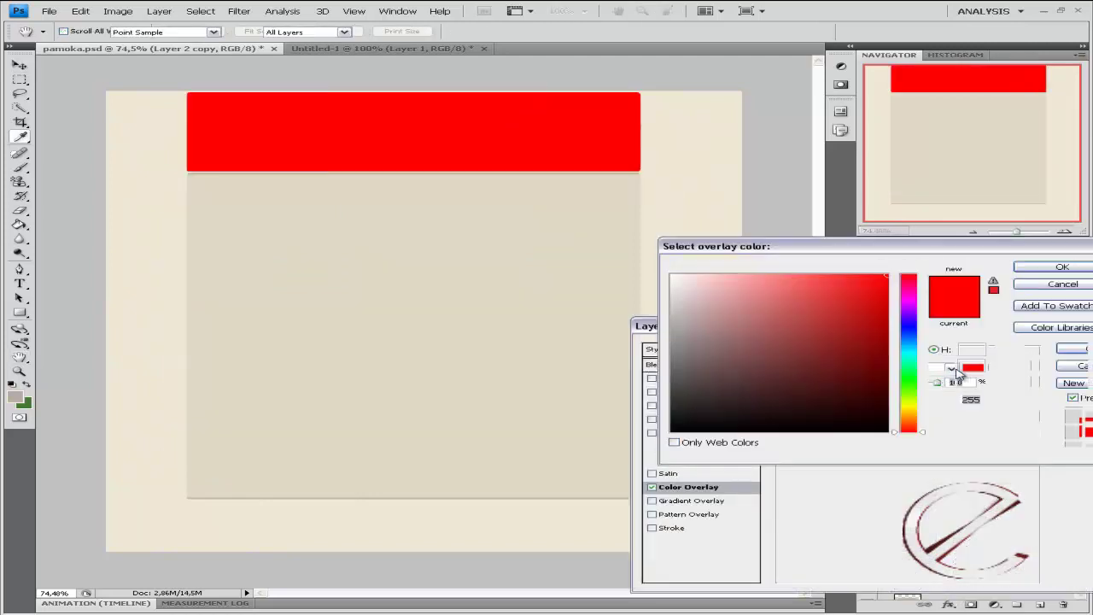
click(429, 169)
click(1063, 268)
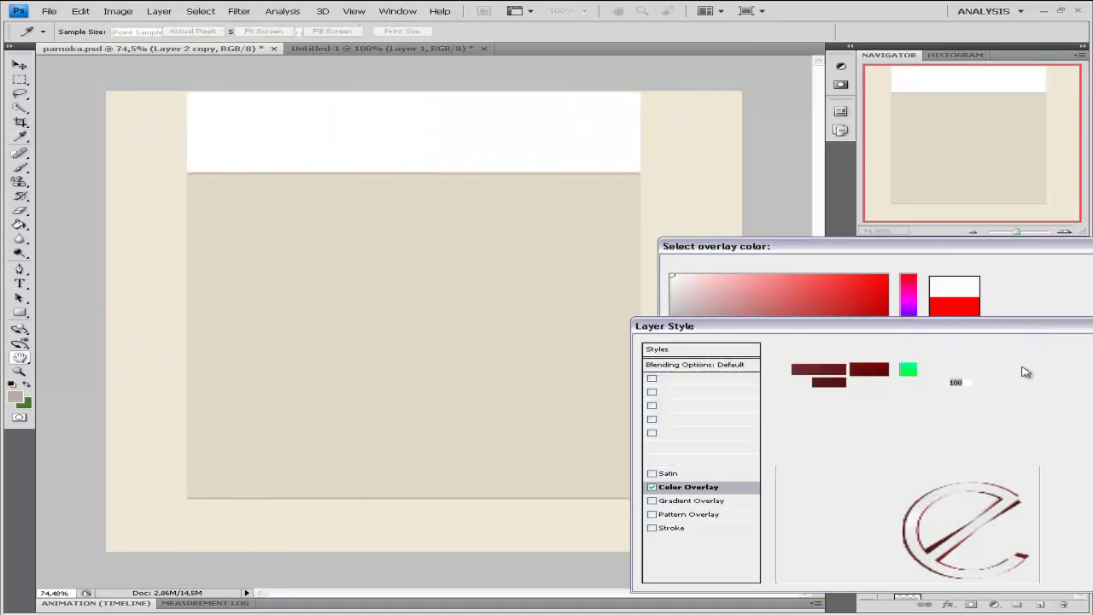
click(1069, 351)
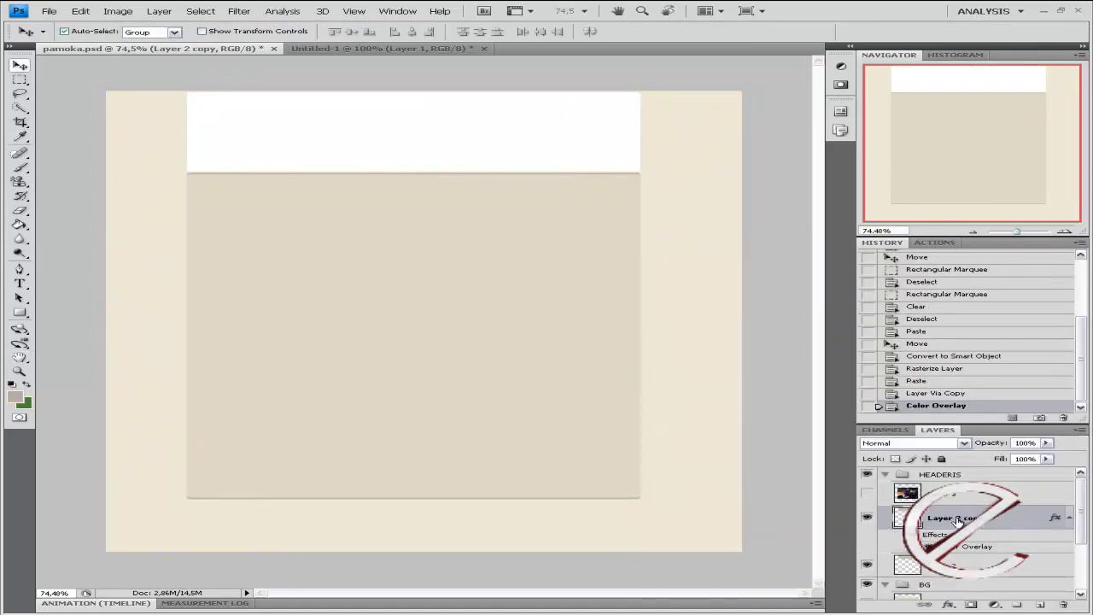
- Convert the white band layer to a smart object and rasterize it
right_click(960, 524)
click(893, 333)
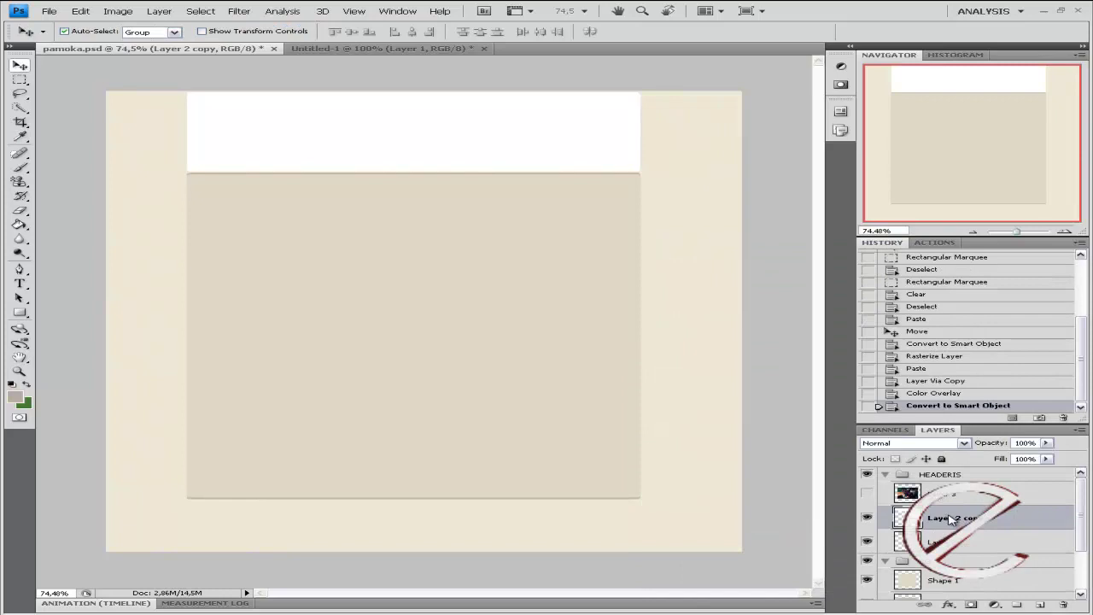
right_click(948, 428)
click(861, 223)
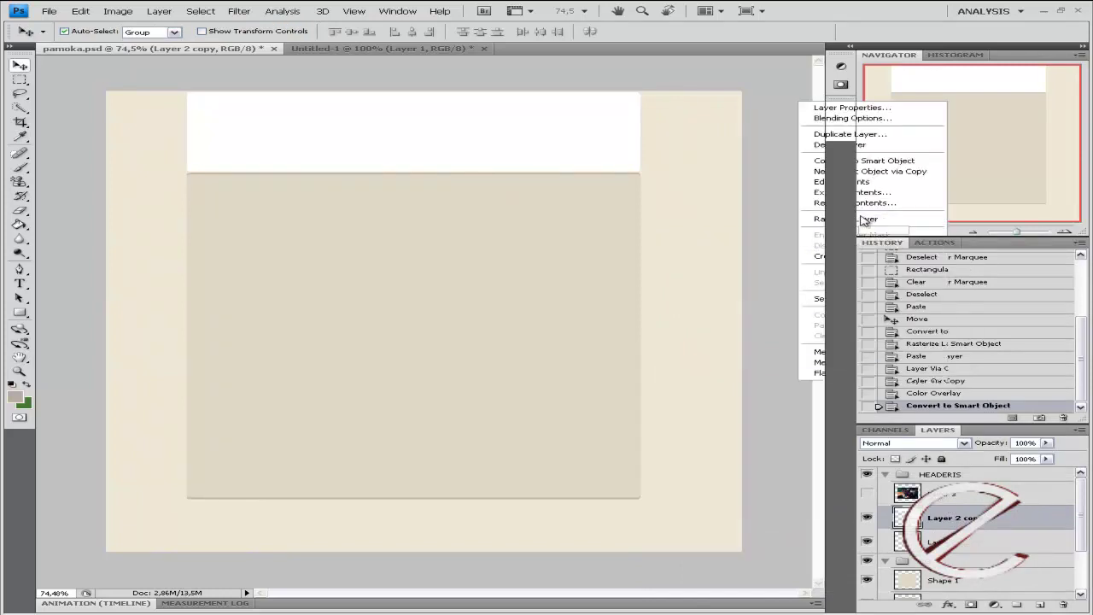
click(19, 78)
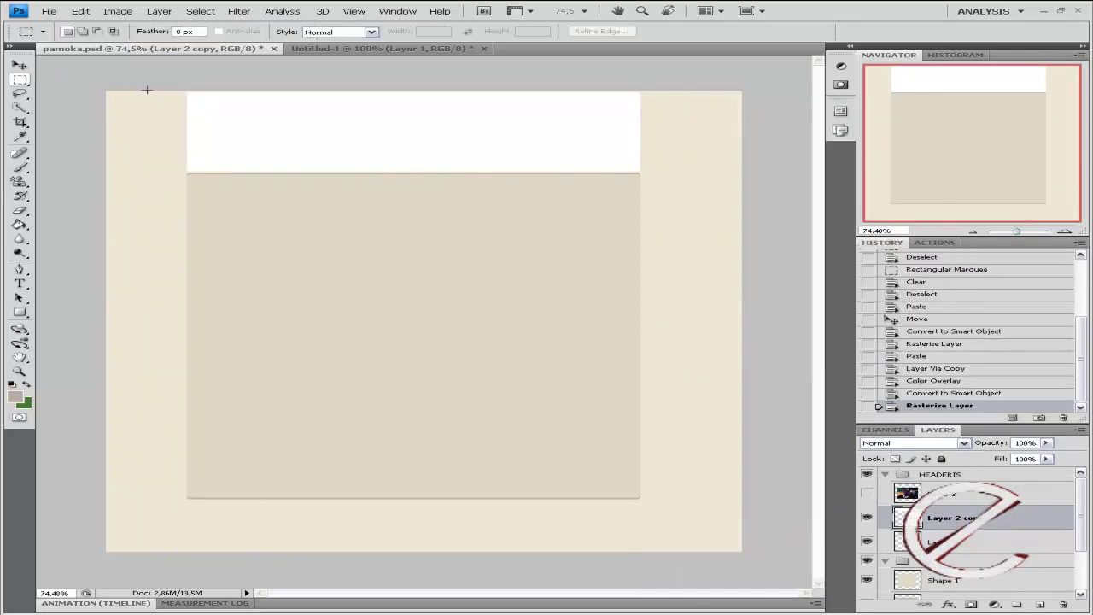
drag(129, 93, 262, 247)
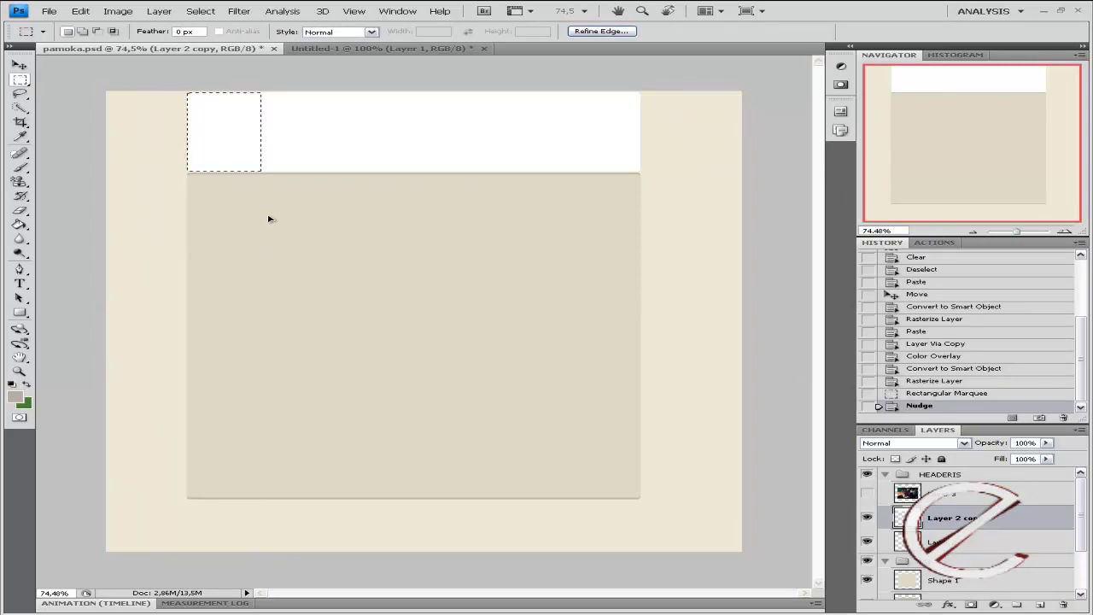
drag(504, 72, 639, 170)
key(Down)
key(Down)
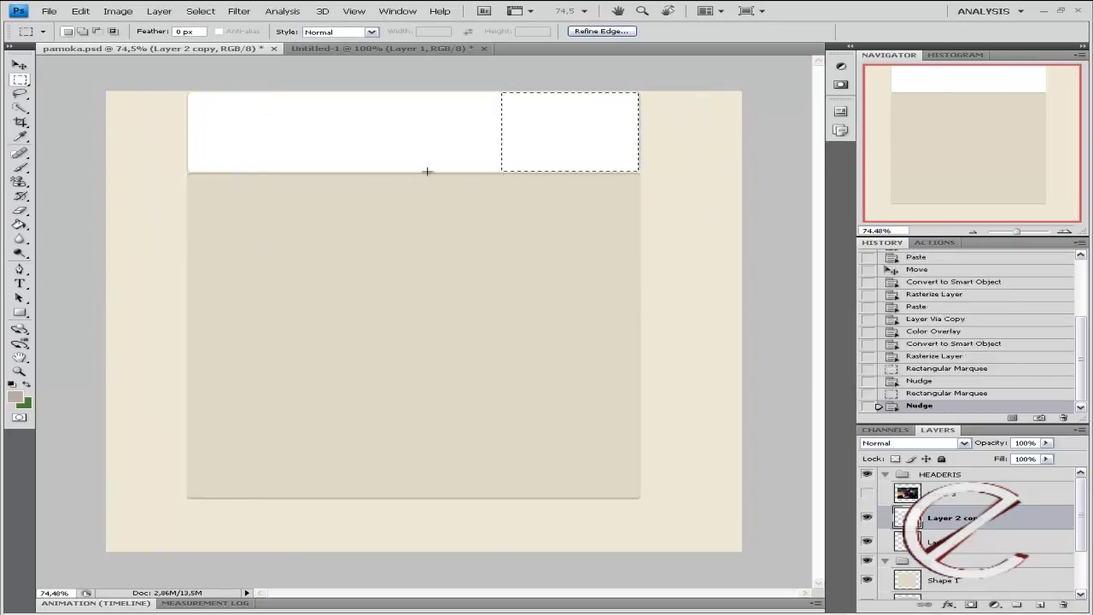
click(212, 155)
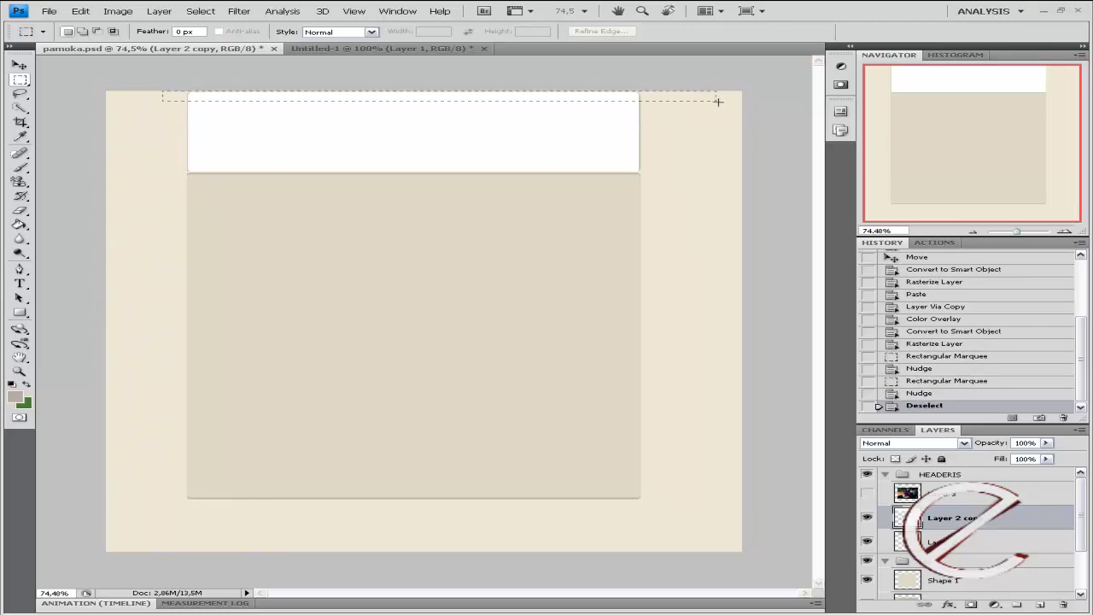
drag(717, 101, 731, 122)
key(Down)
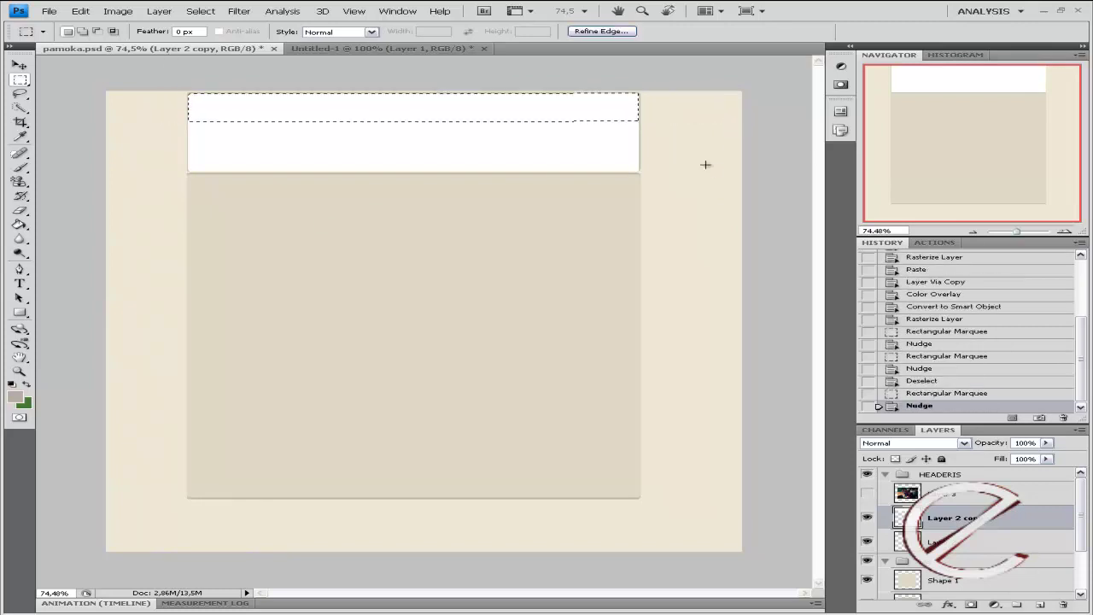
click(630, 178)
drag(201, 282, 239, 309)
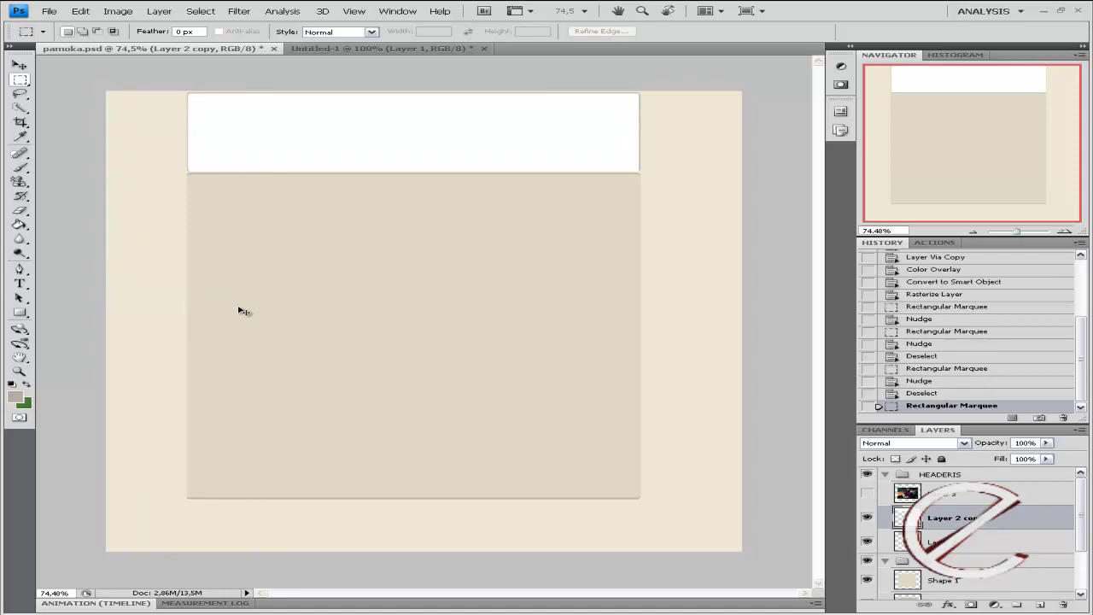
key(Down)
click(130, 247)
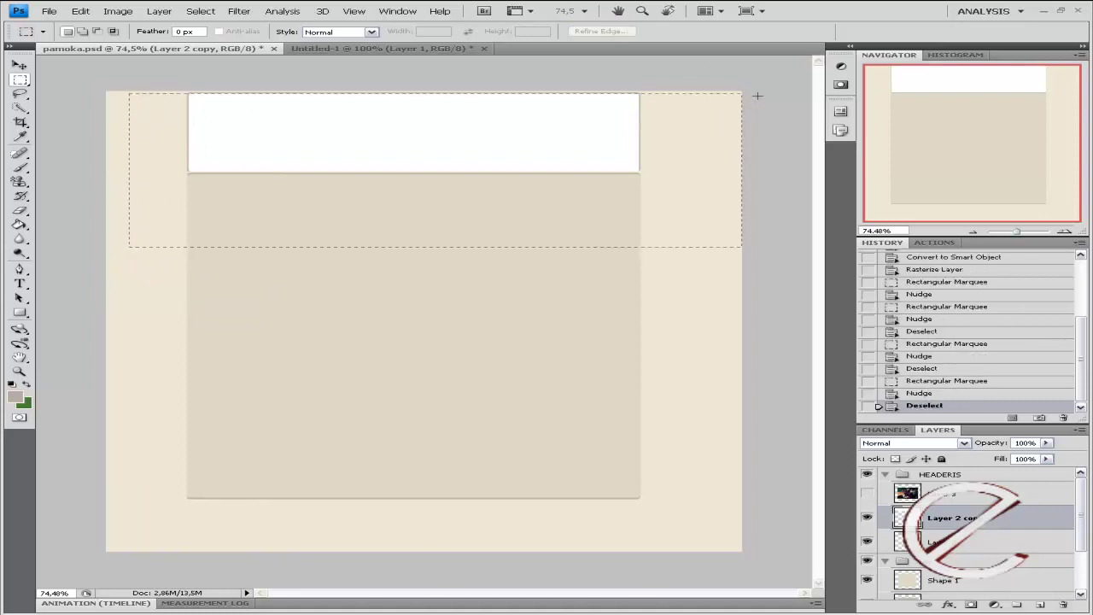
drag(130, 246, 743, 143)
key(Down)
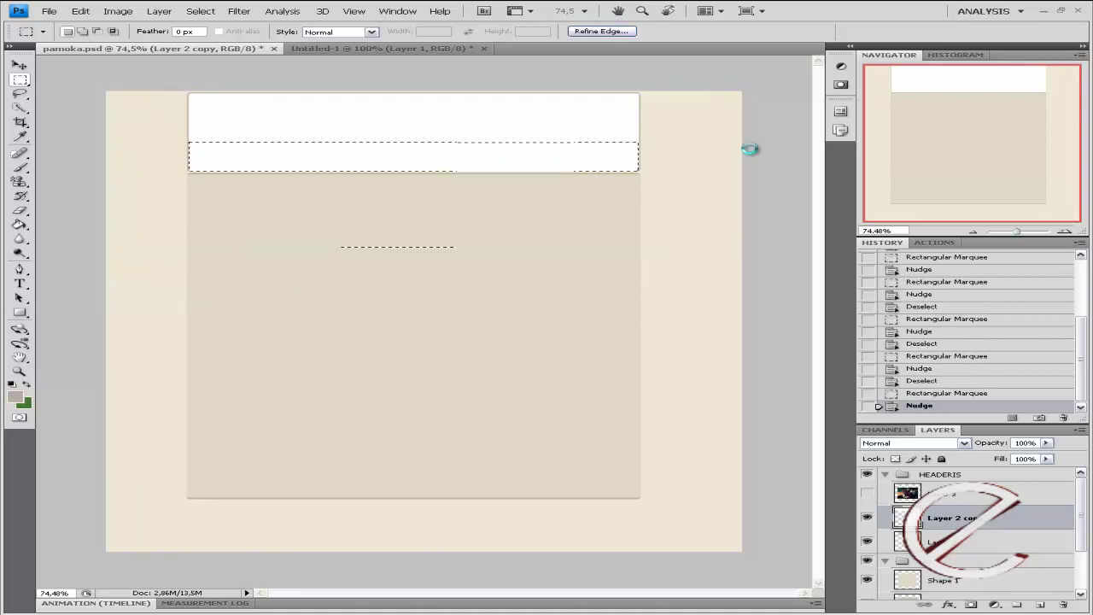
click(702, 117)
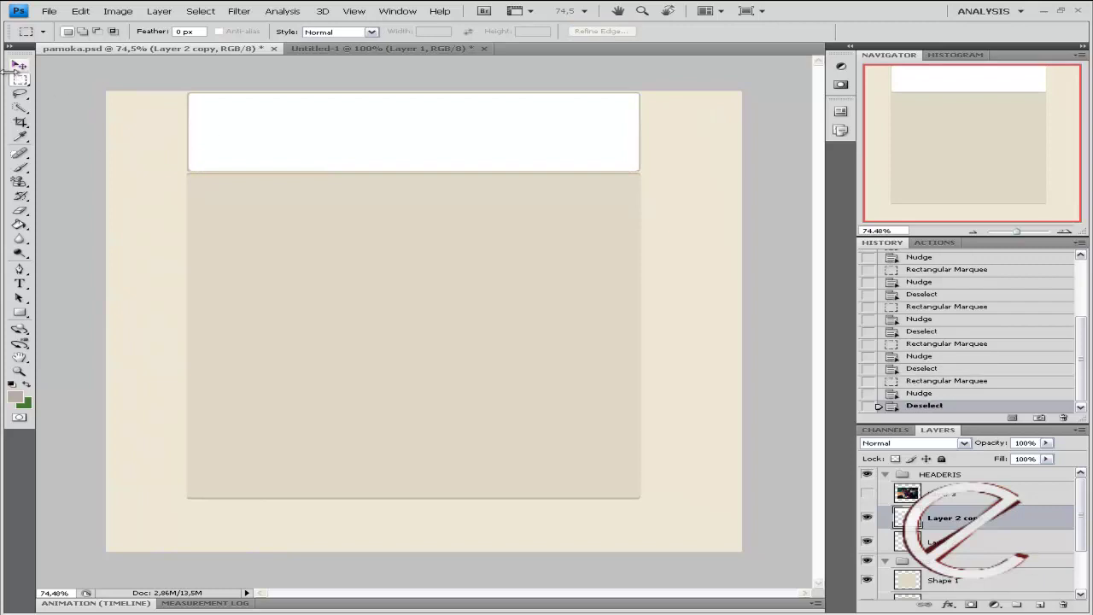
drag(301, 196, 108, 138)
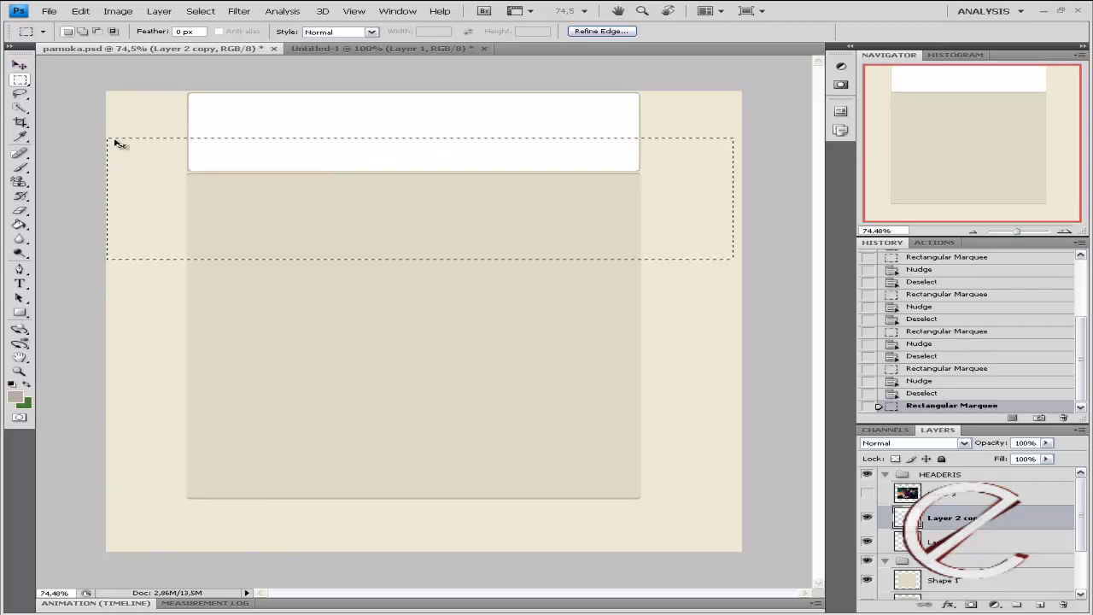
key(ctrl+Up)
click(129, 294)
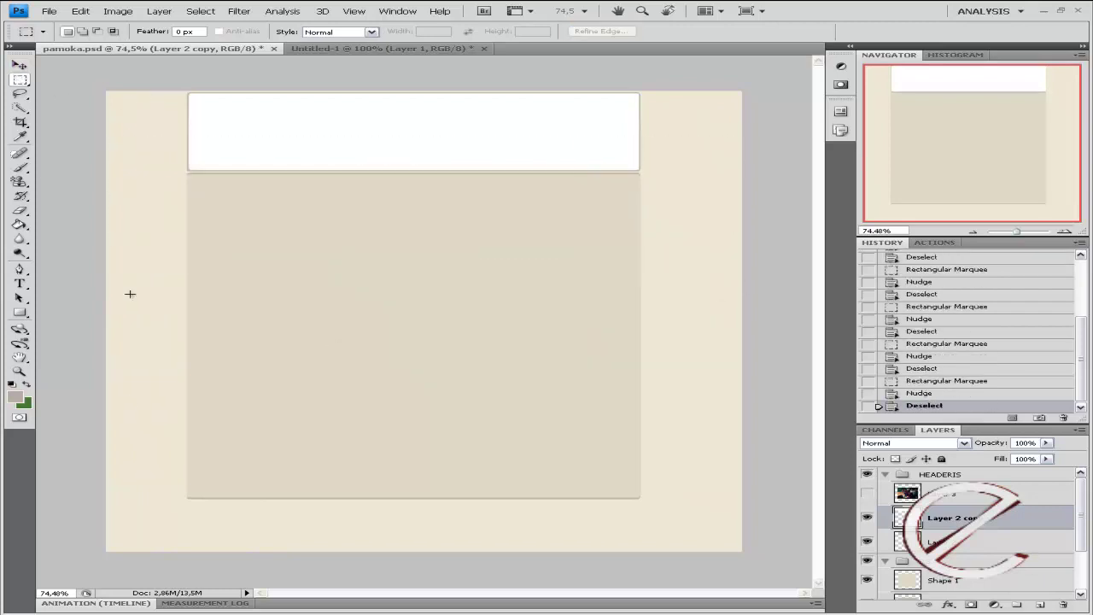
click(55, 593)
text(10)
key(Return)
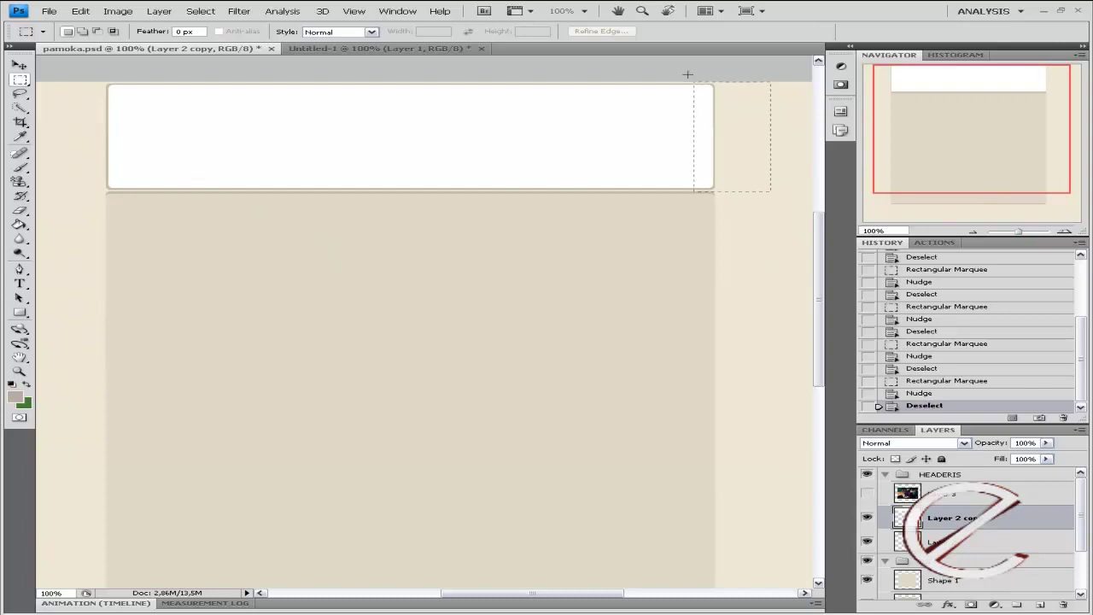
drag(687, 75, 649, 82)
key(Up)
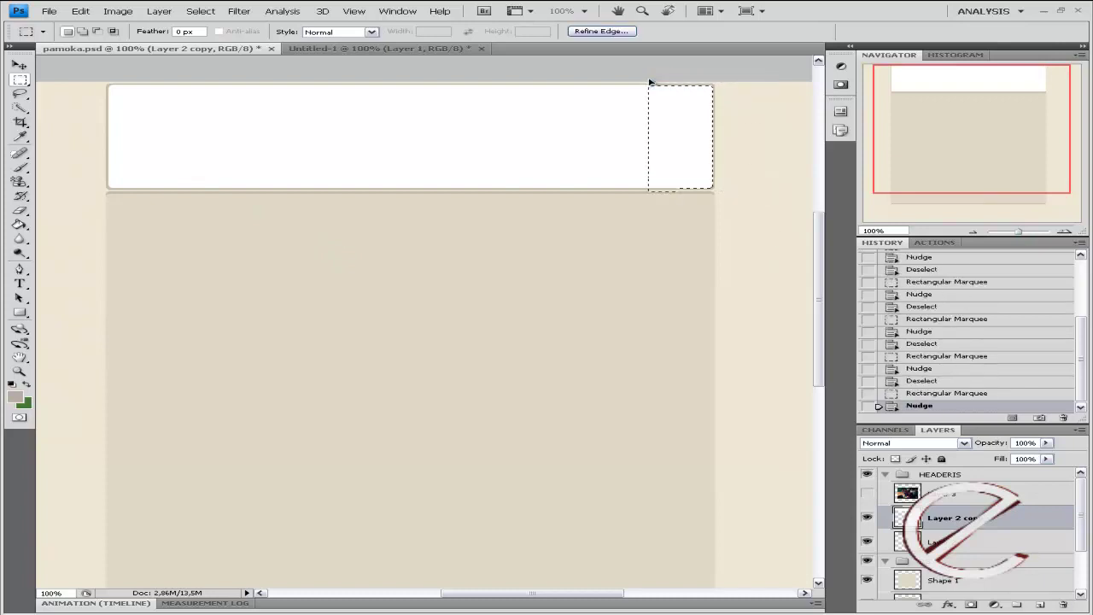
click(651, 82)
key(ctrl+Up)
key(ctrl+d)
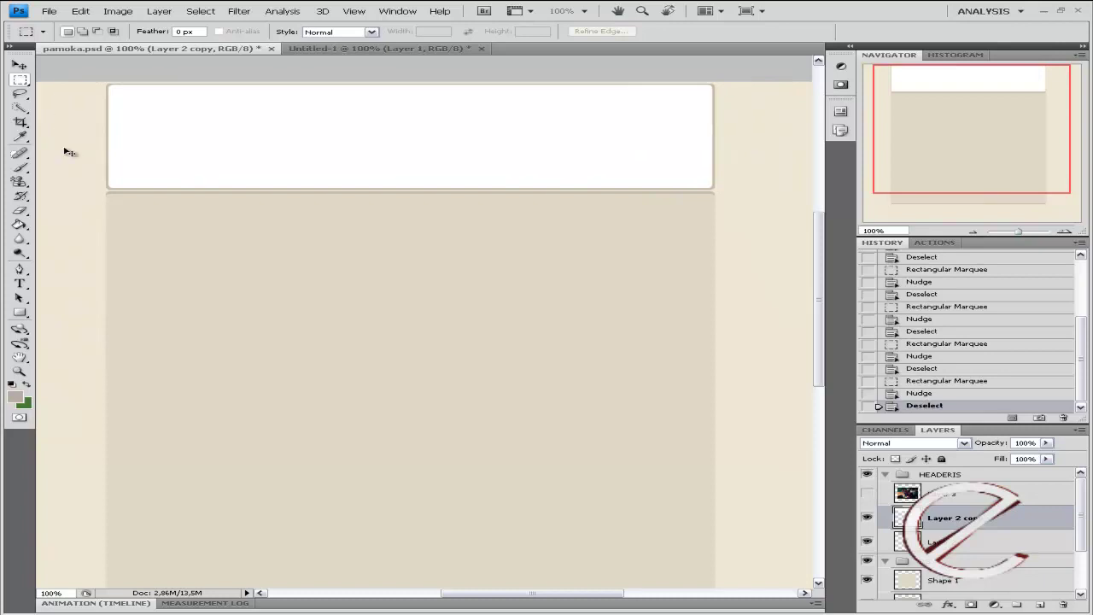
drag(69, 151, 744, 82)
key(ctrl+Up)
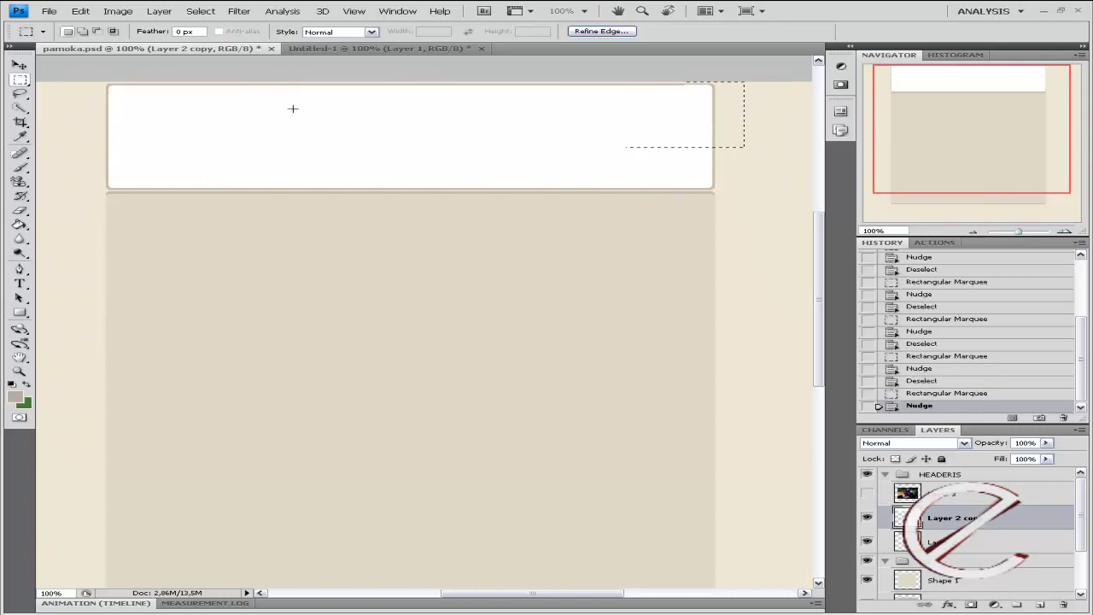
key(ctrl+d)
click(21, 66)
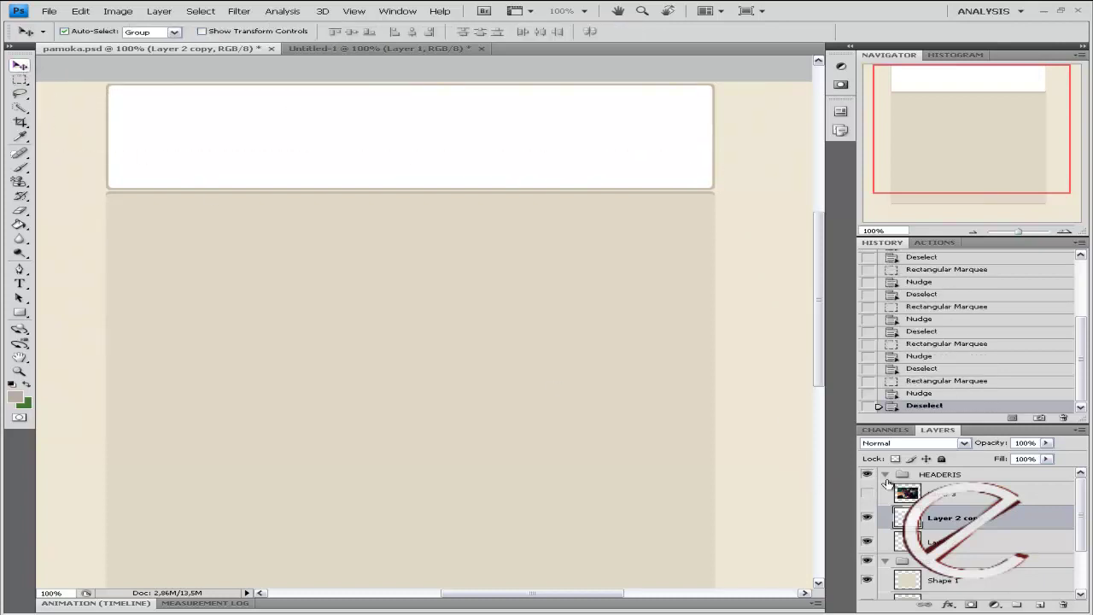
- Show Layer 3, fit the page in the window, and cancel a stray transform on the header layer
click(867, 495)
key(ctrl+0)
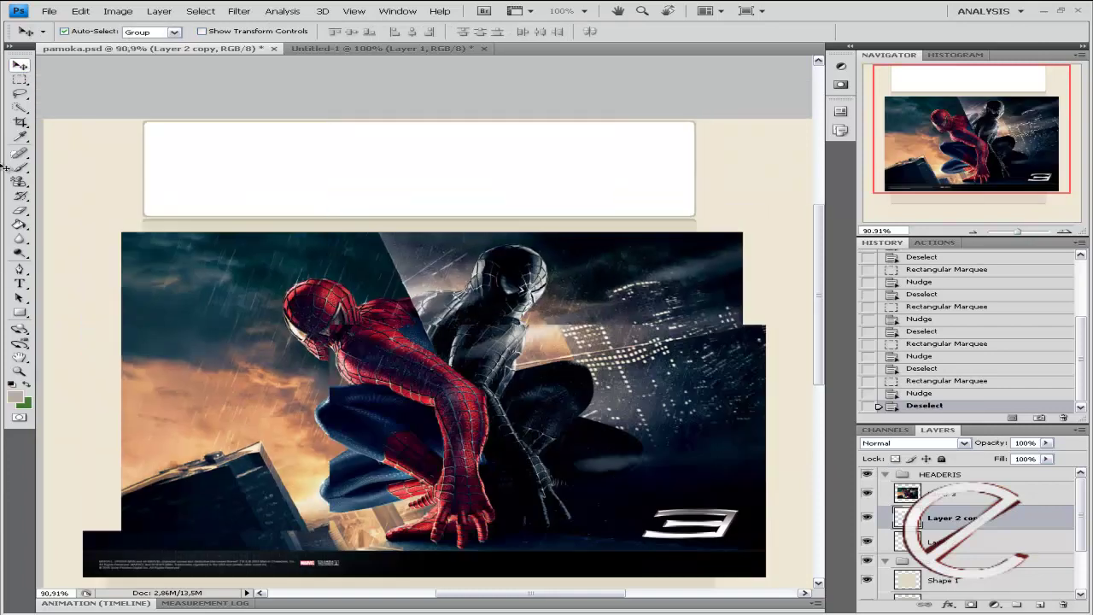
click(20, 94)
right_click(466, 366)
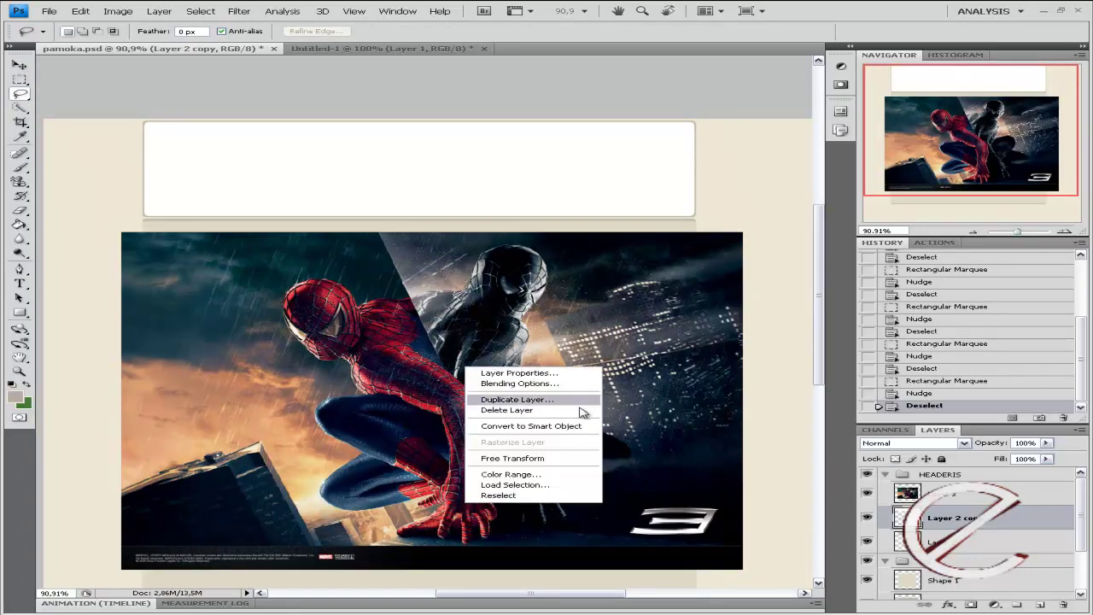
click(577, 460)
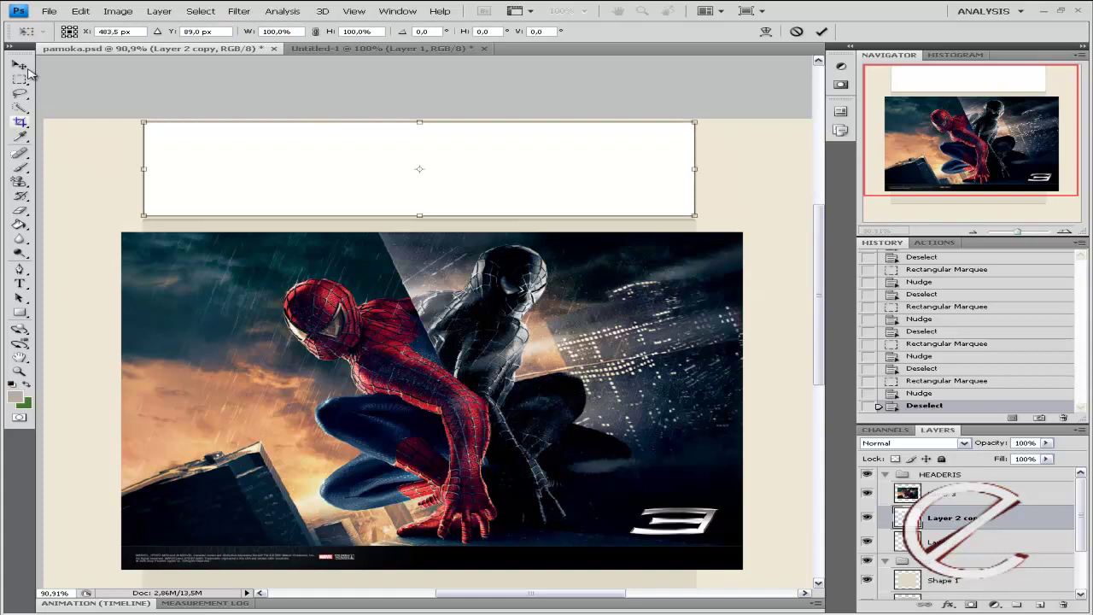
click(21, 63)
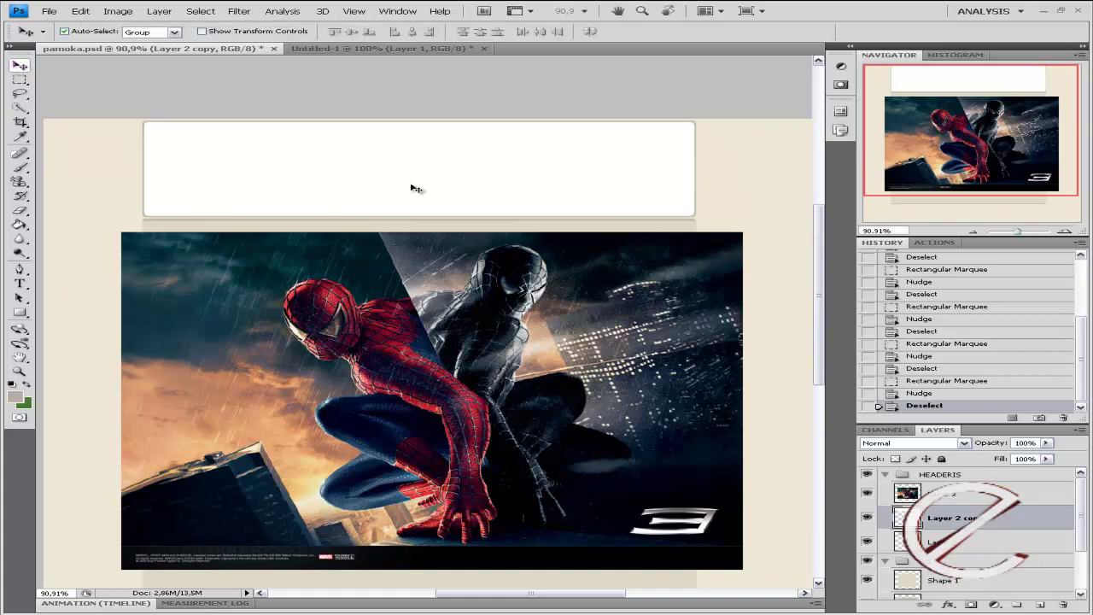
click(20, 94)
- Scale the Spider-Man image to about 89% and apply it positioned over the header bar
click(967, 501)
right_click(511, 383)
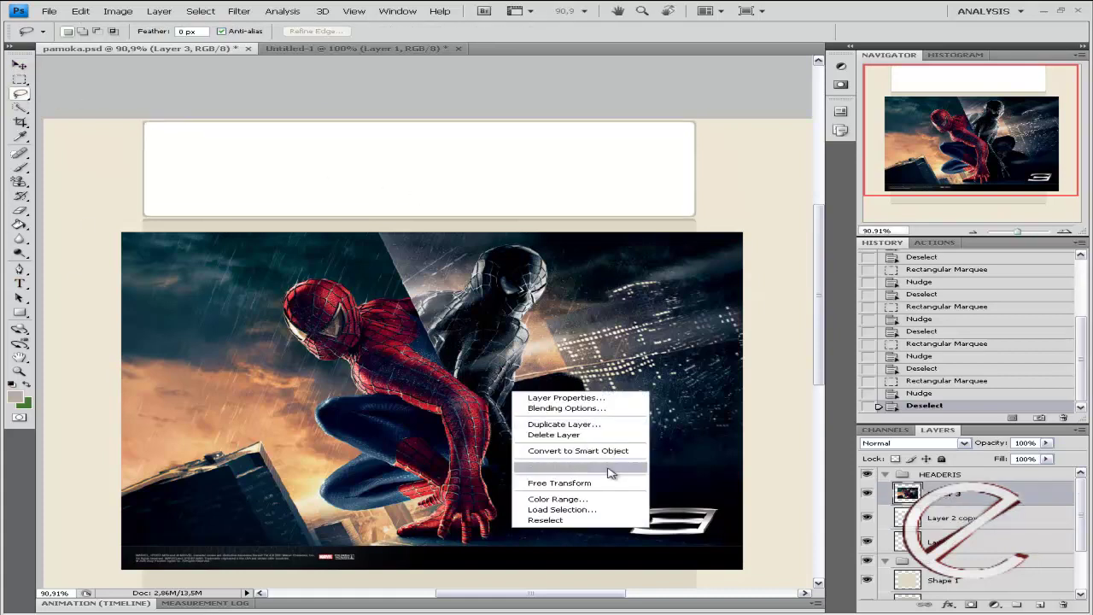
click(598, 485)
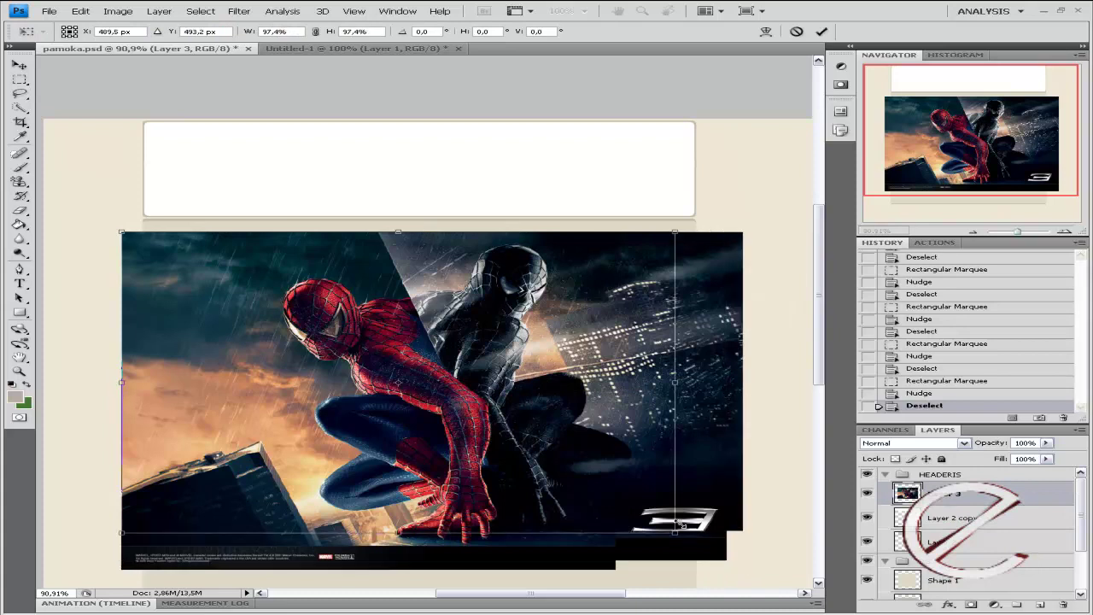
drag(741, 567, 668, 519)
drag(511, 400, 533, 307)
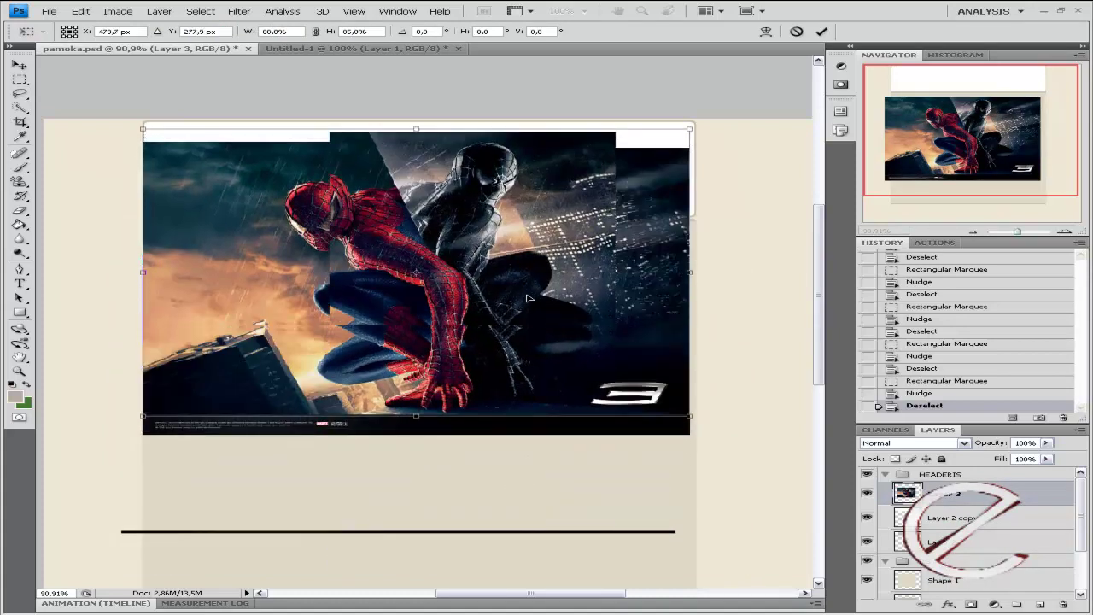
drag(533, 308, 532, 291)
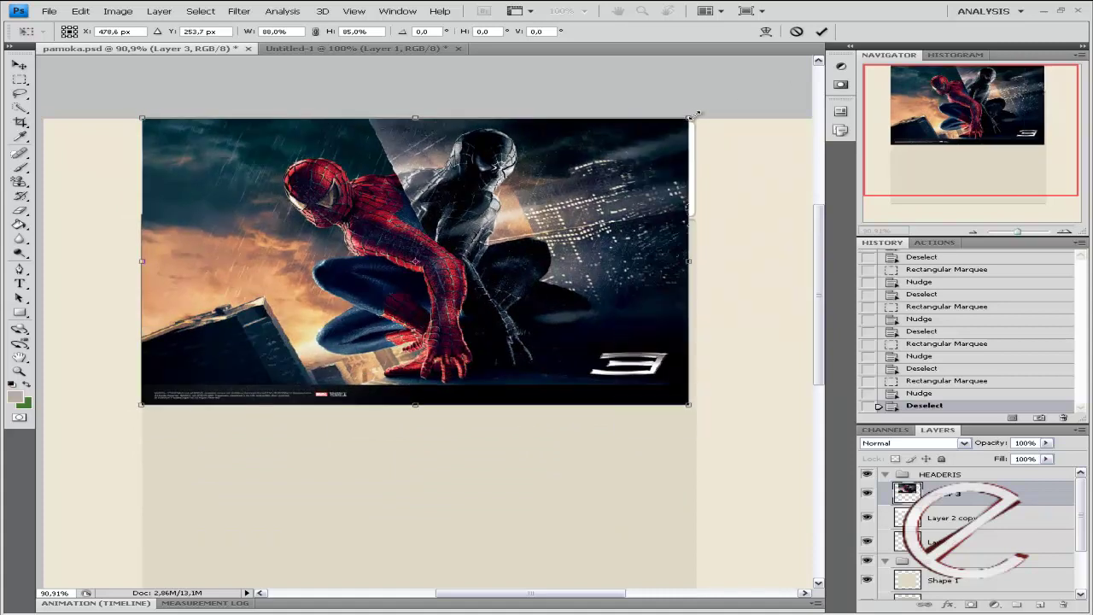
drag(694, 113, 694, 115)
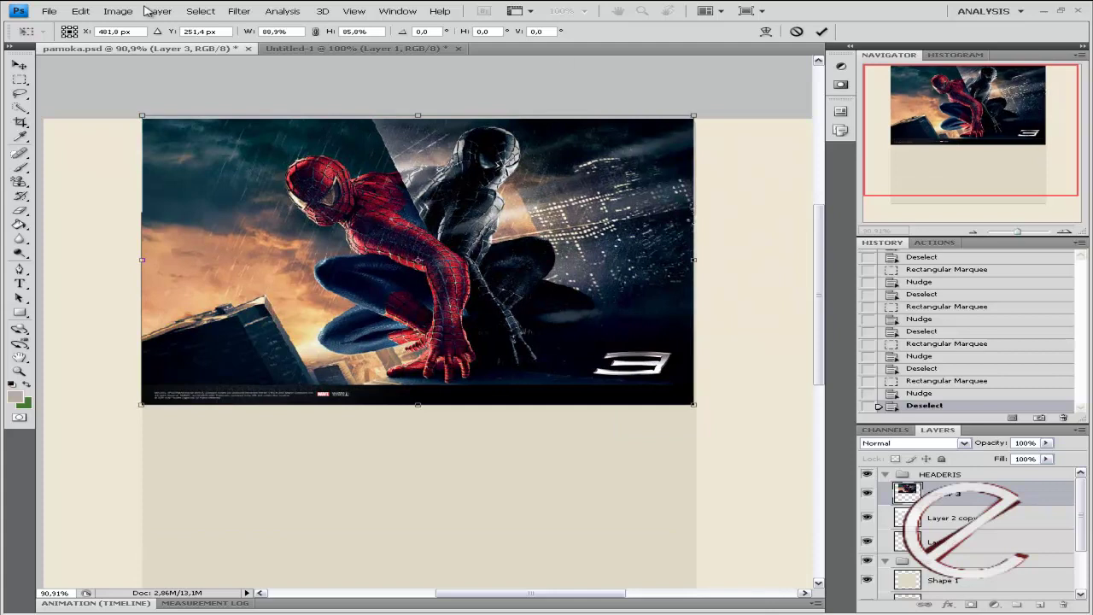
click(20, 65)
click(456, 241)
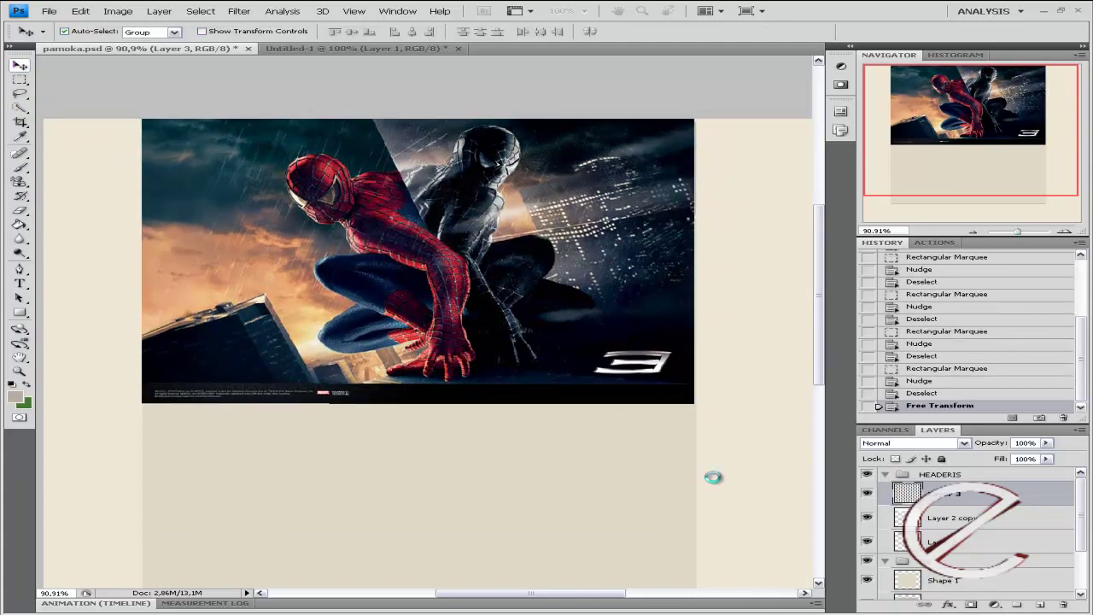
- Copy the part of the Spider-Man image inside the header outline onto new Layer 4
key(Up)
ctrl+click(907, 492)
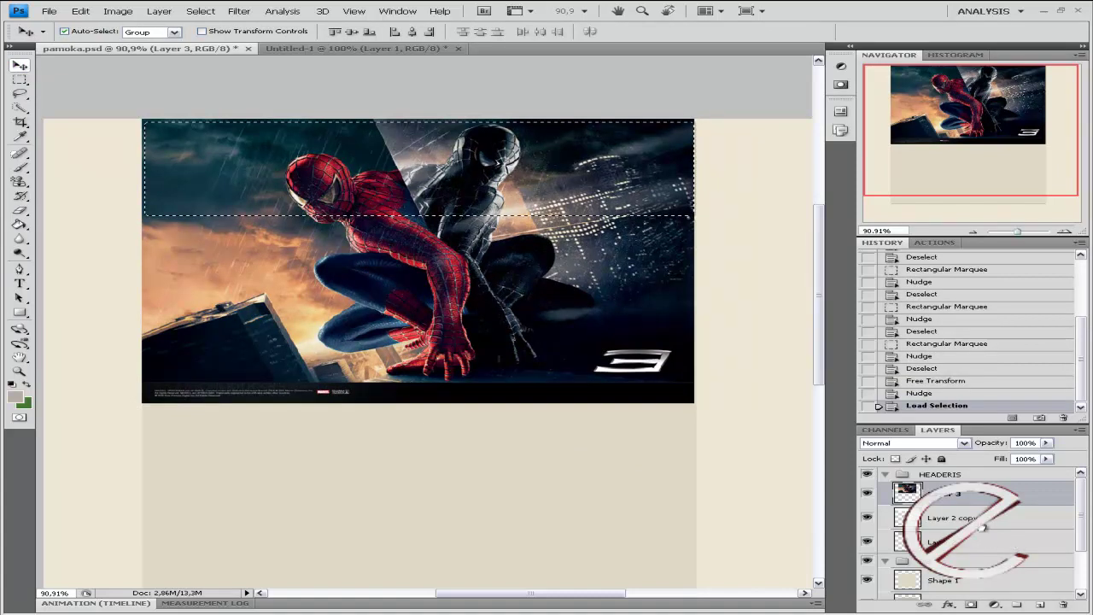
key(ctrl+c)
key(ctrl+v)
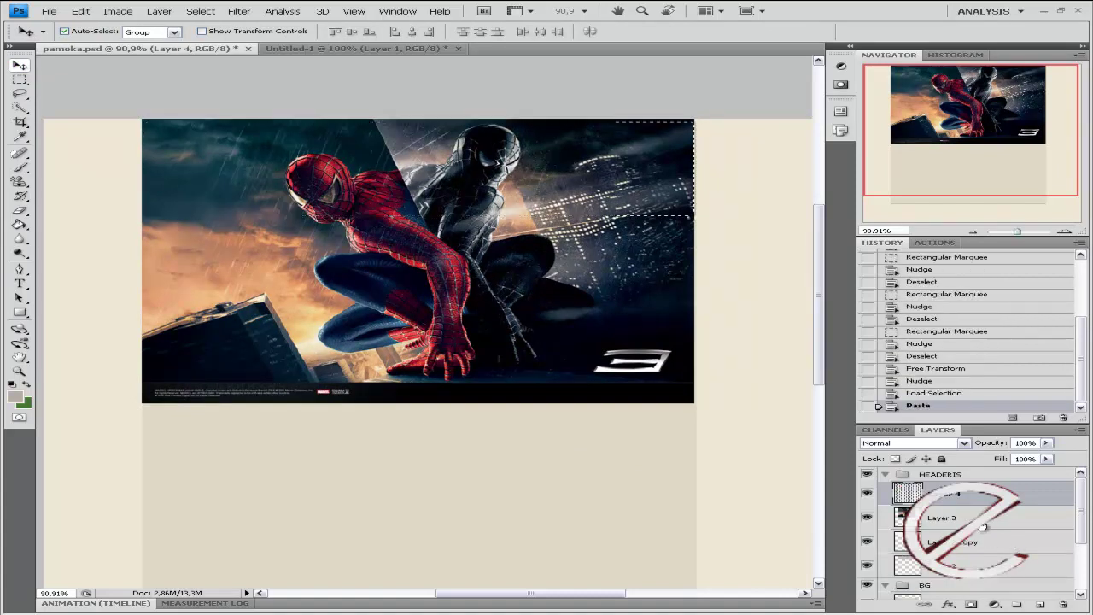
- Delete the full Spider-Man Layer 3 and move Layer 2 copy above Layer 4
click(978, 517)
key(Delete)
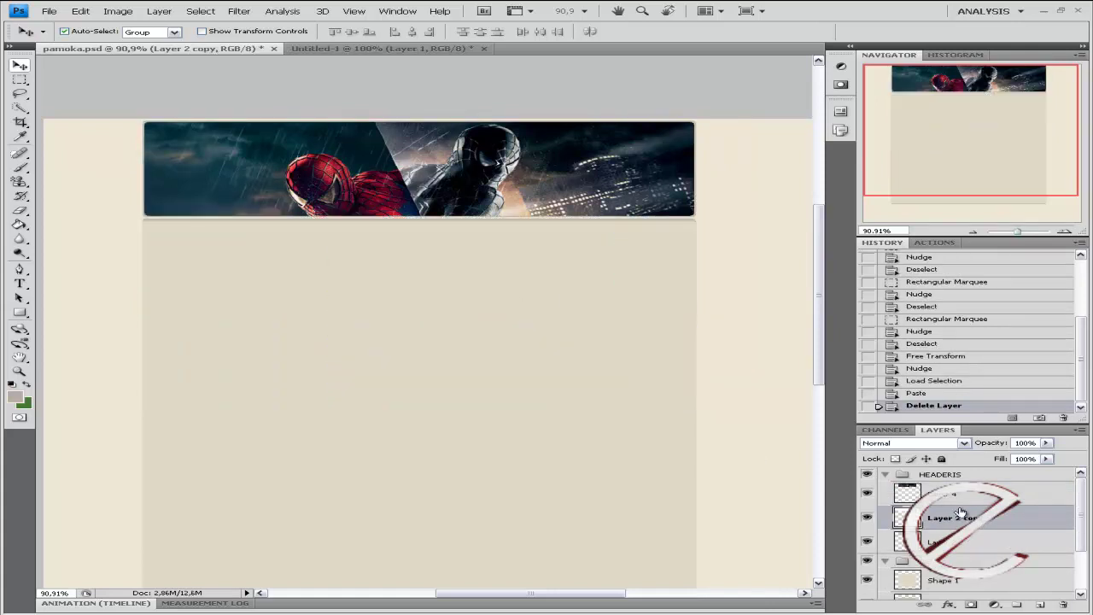
drag(935, 523, 935, 487)
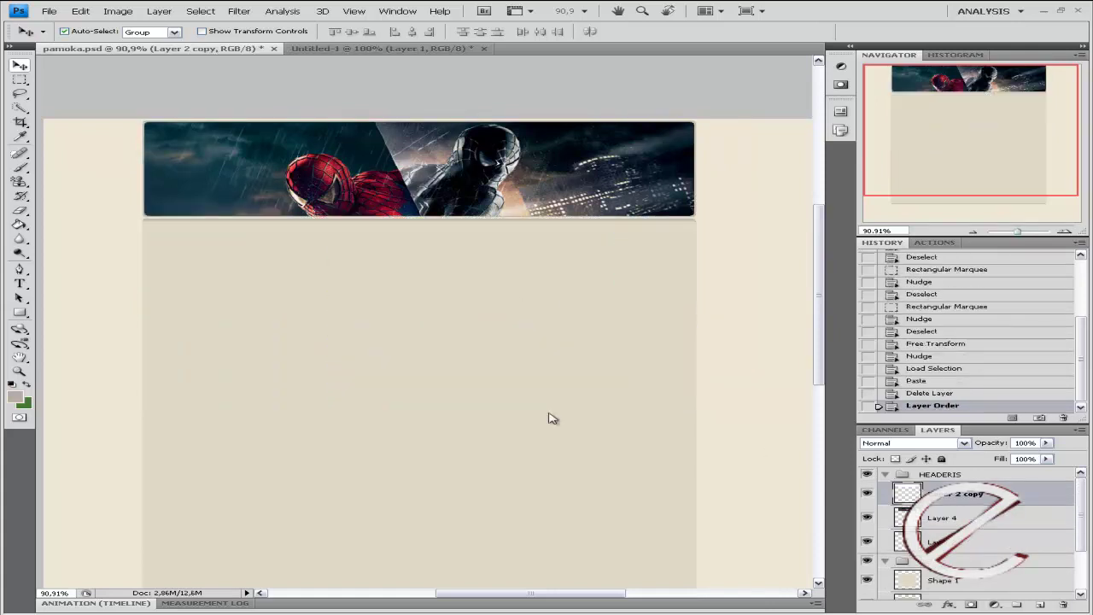
click(19, 210)
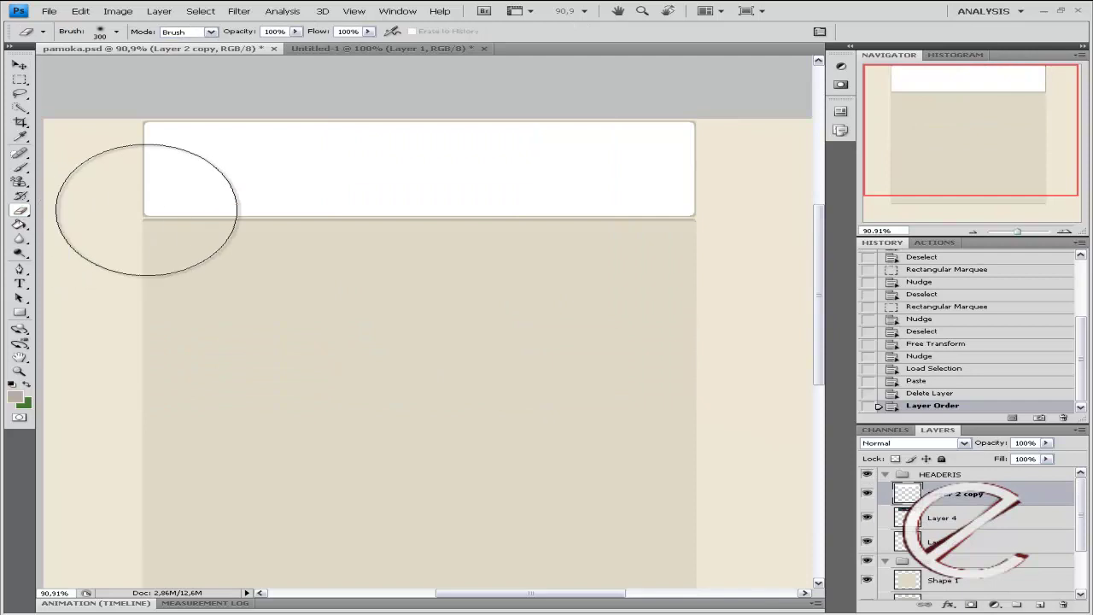
- Erase the white header with the 300 px soft eraser to reveal the banner, then zoom to 100%
mouse_move(220, 170)
mouse_down()
mouse_move(211, 182)
mouse_move(347, 170)
mouse_move(464, 190)
mouse_move(472, 171)
mouse_up()
drag(635, 159, 598, 184)
drag(598, 184, 630, 214)
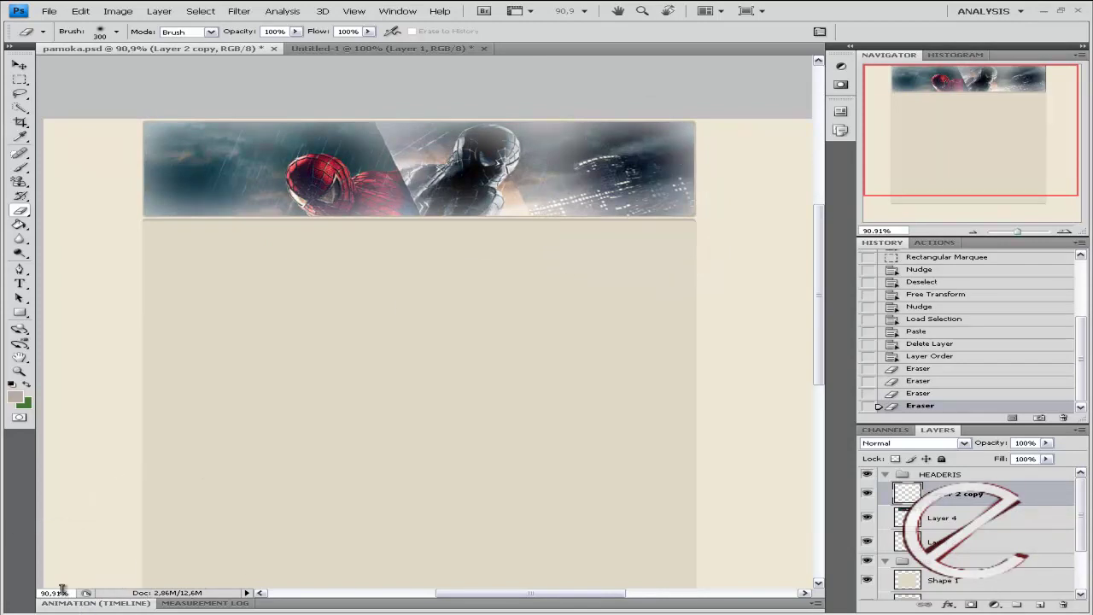
text(100)
key(Return)
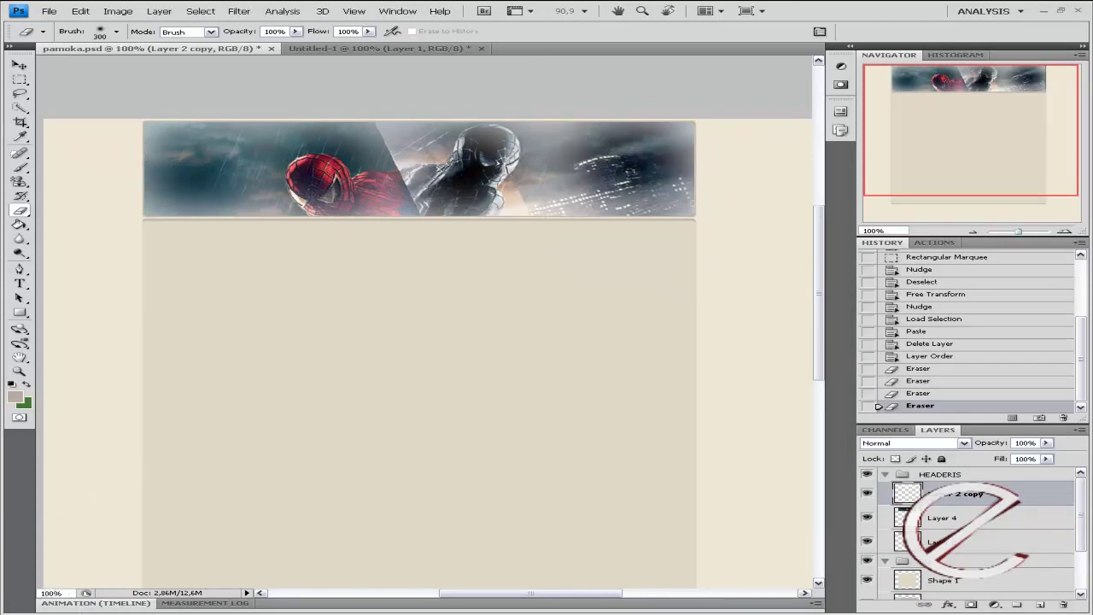